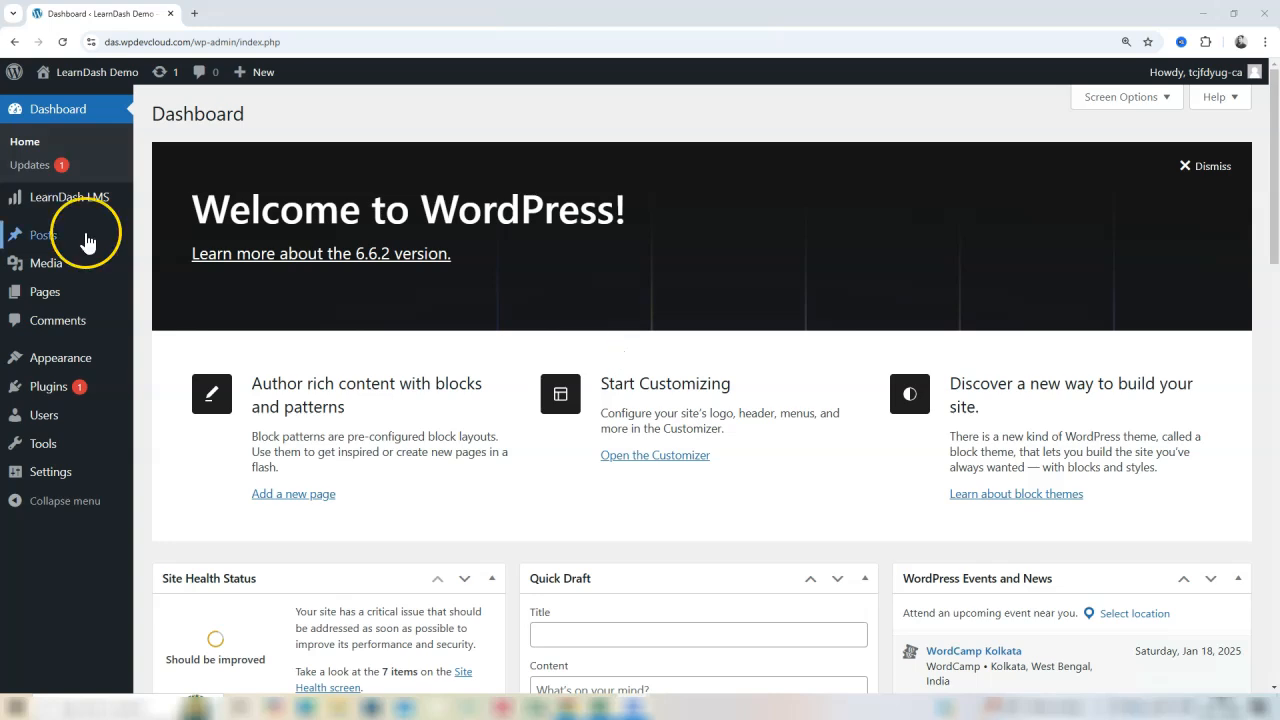
- Open the Bulk Edit section of LearnDash's advanced settings and choose courses as the content to update
{"action": "mouse_move", "coordinate": [55, 210]}
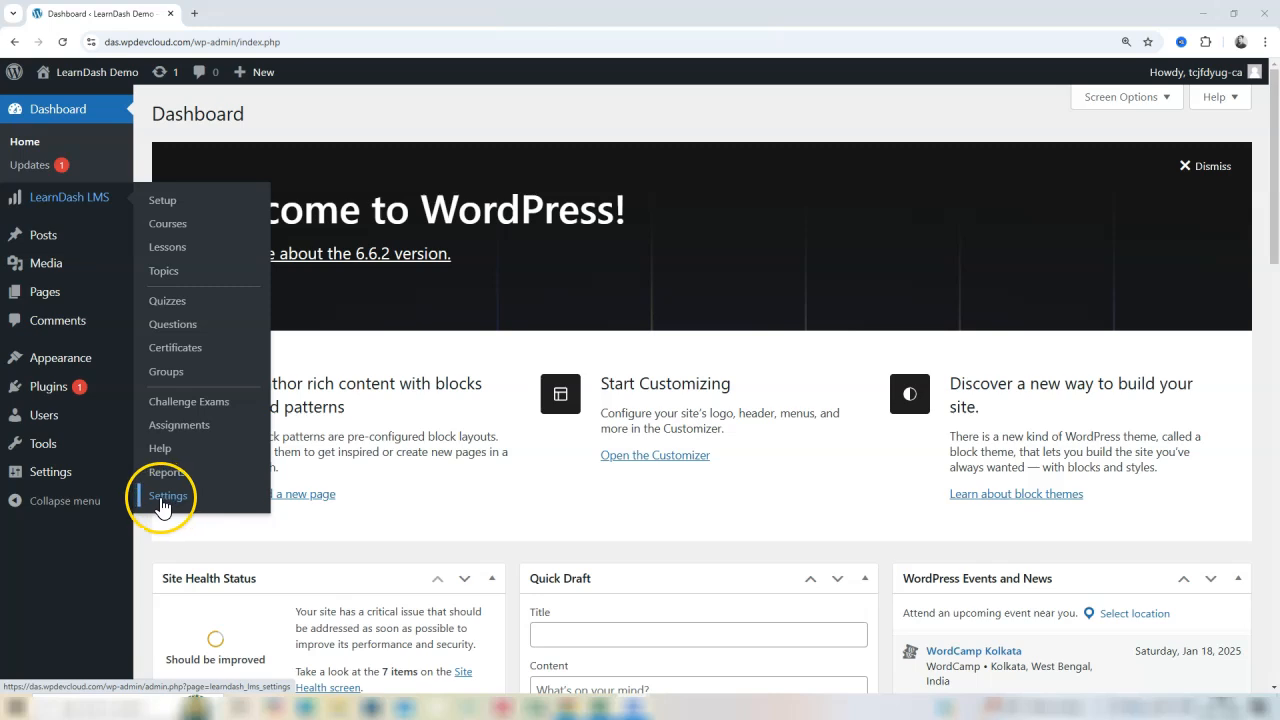
{"action": "left_click", "coordinate": [166, 500]}
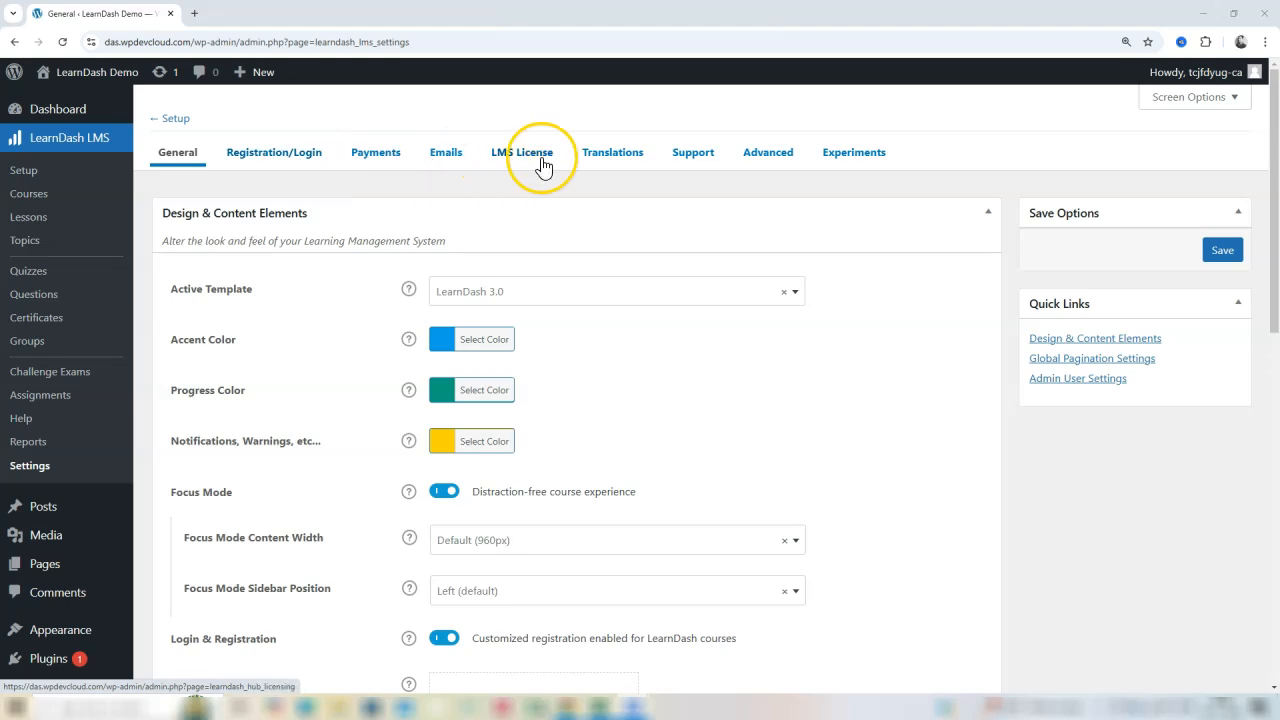
{"action": "left_click", "coordinate": [754, 162]}
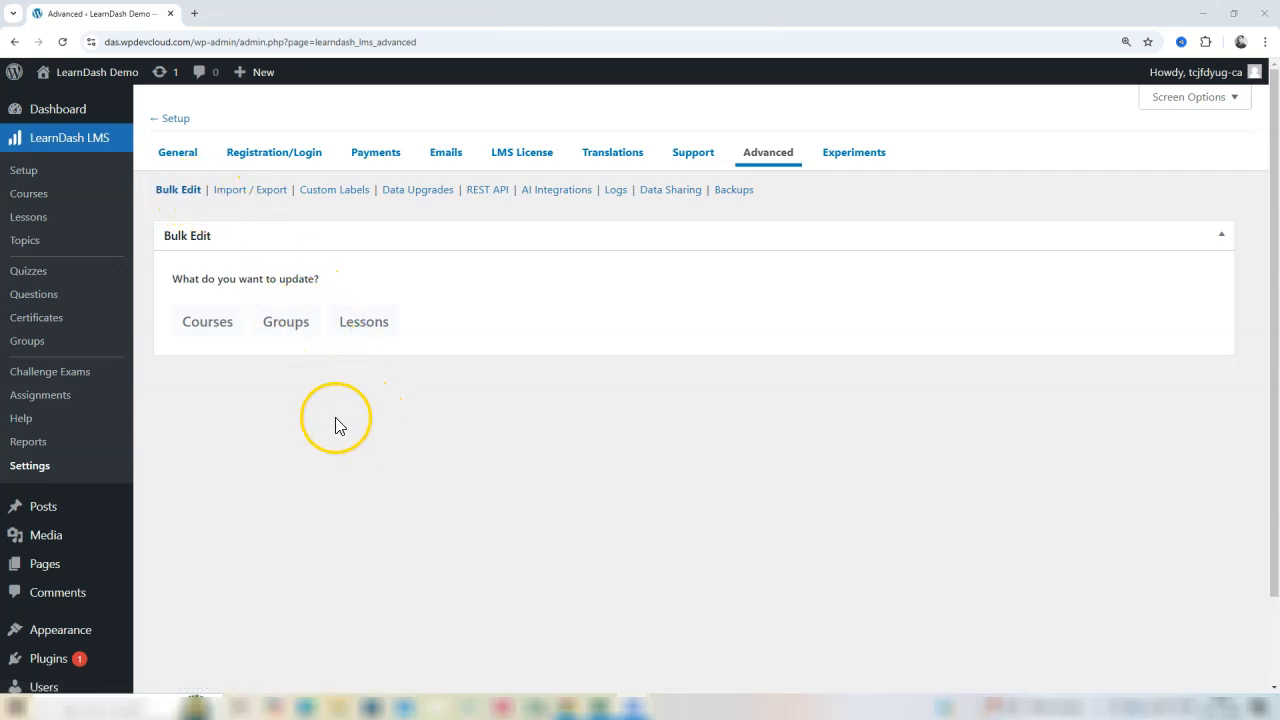
{"action": "left_click", "coordinate": [198, 337]}
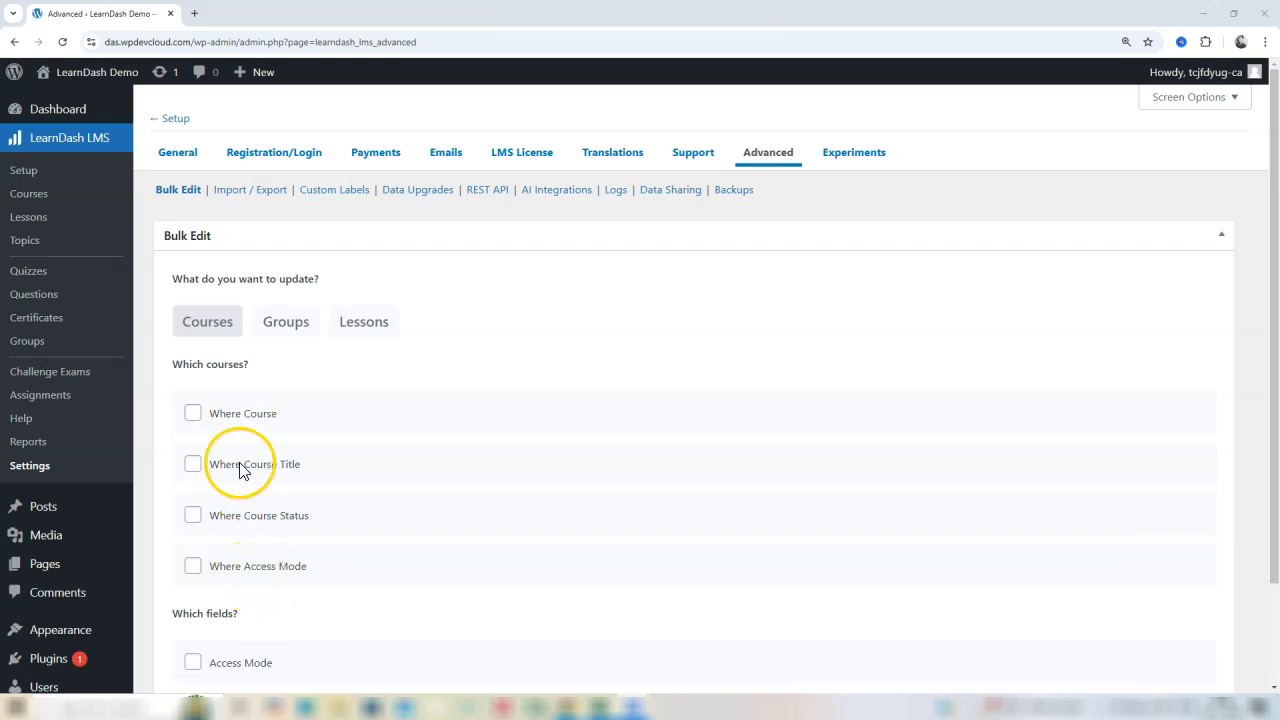
{"action": "scroll", "coordinate": [305, 465], "scroll_direction": "down", "scroll_amount": 1}
{"action": "scroll", "coordinate": [305, 465], "scroll_direction": "down", "scroll_amount": 1}
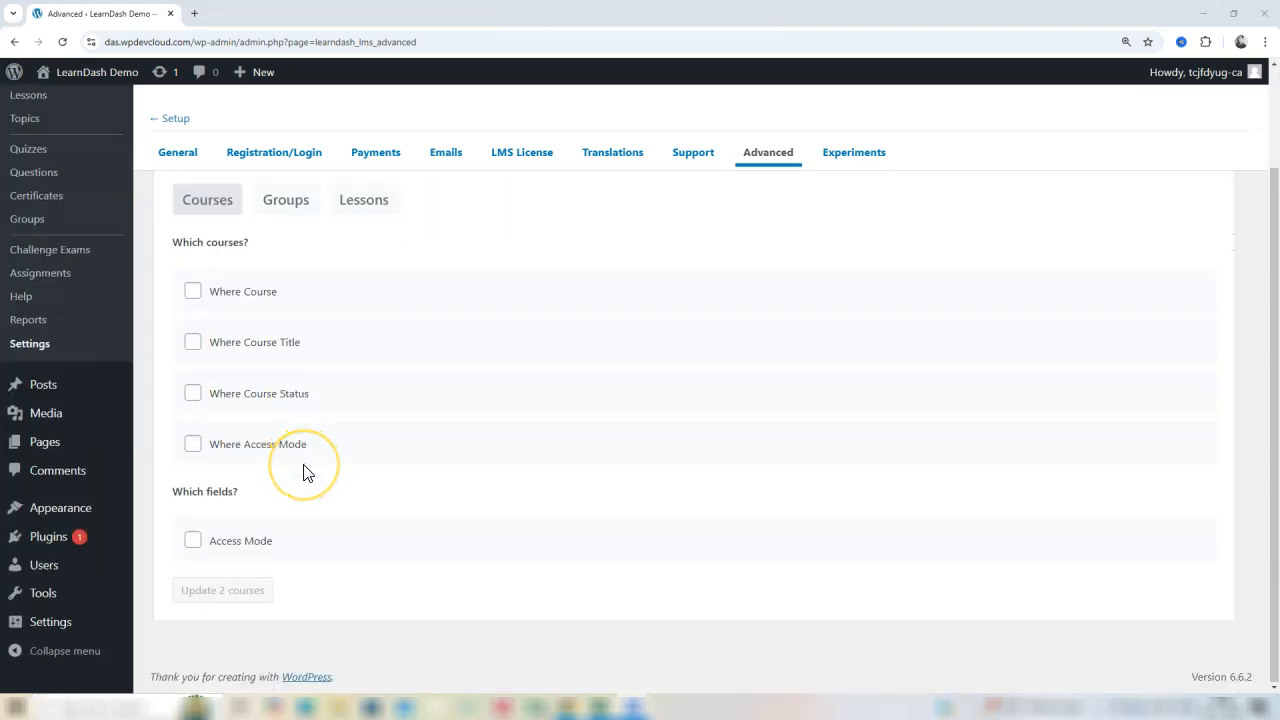
{"action": "scroll", "coordinate": [305, 470], "scroll_direction": "up", "scroll_amount": 2}
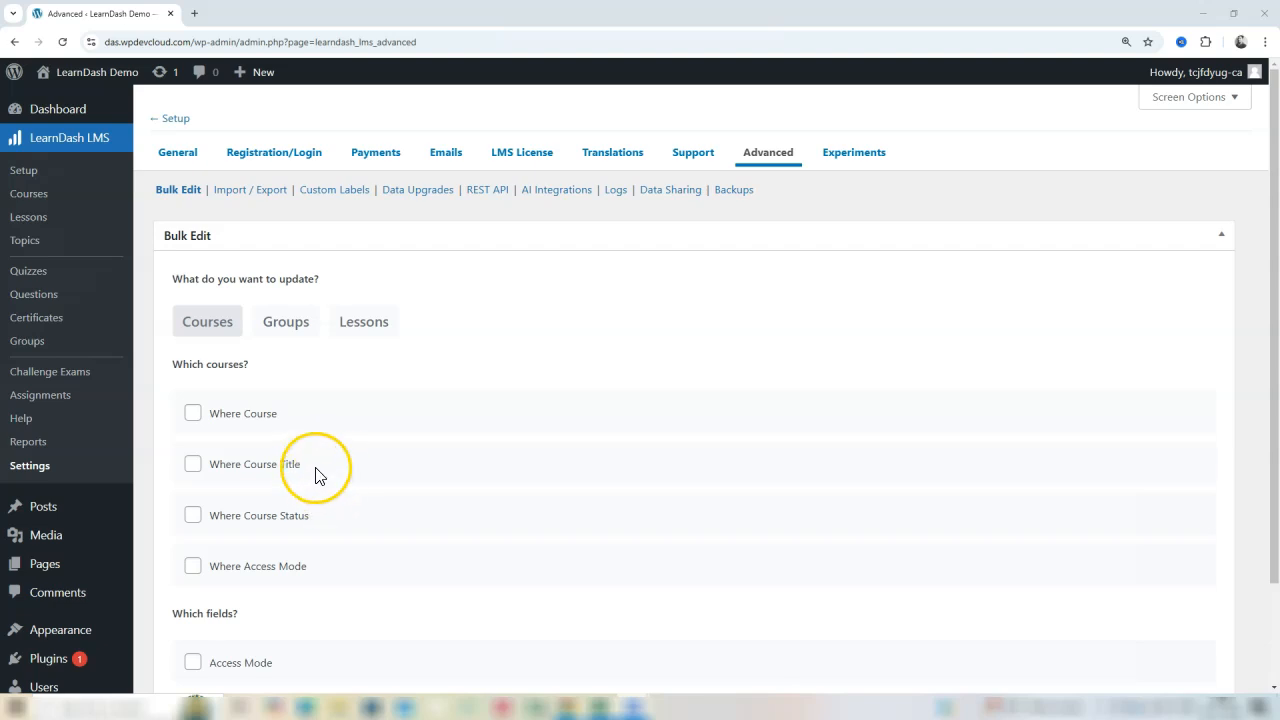
- Try a Where Course filter with "How the Internet Works & the Web Development Process" and "Microsoft Power BI Desktop for Business Intelligence", and disable it again
{"action": "left_click", "coordinate": [192, 415]}
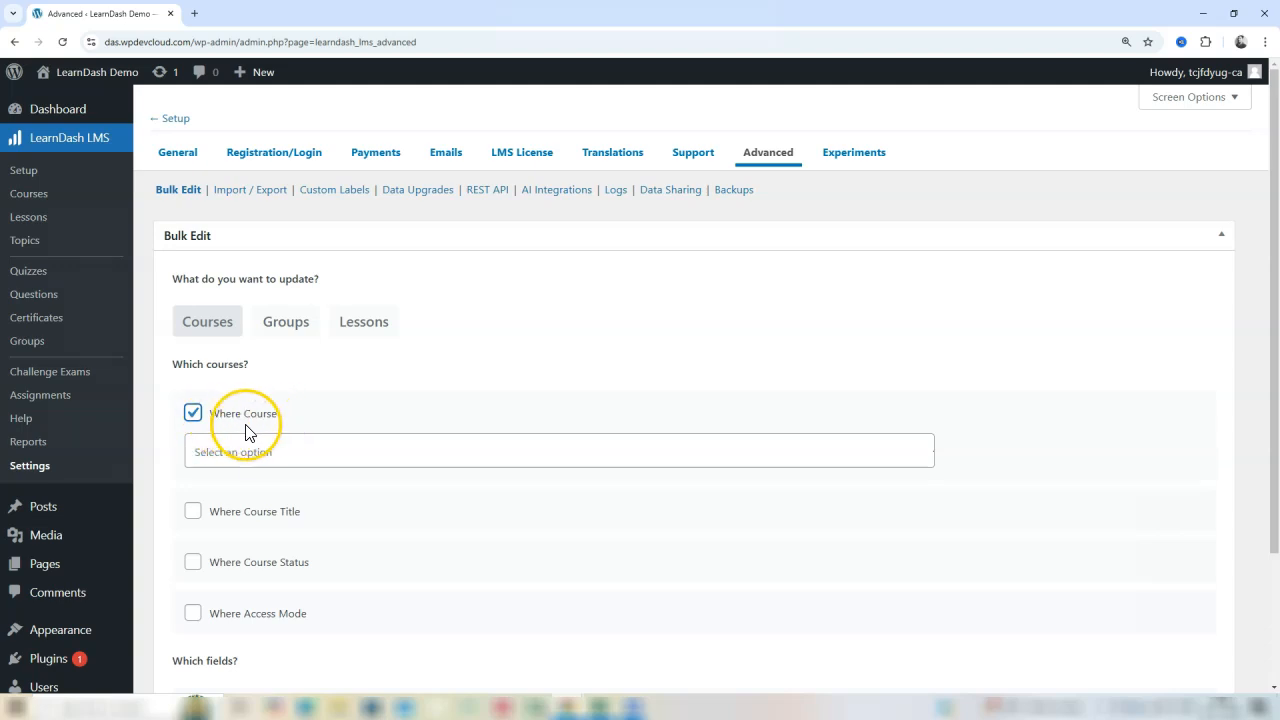
{"action": "left_click", "coordinate": [274, 459]}
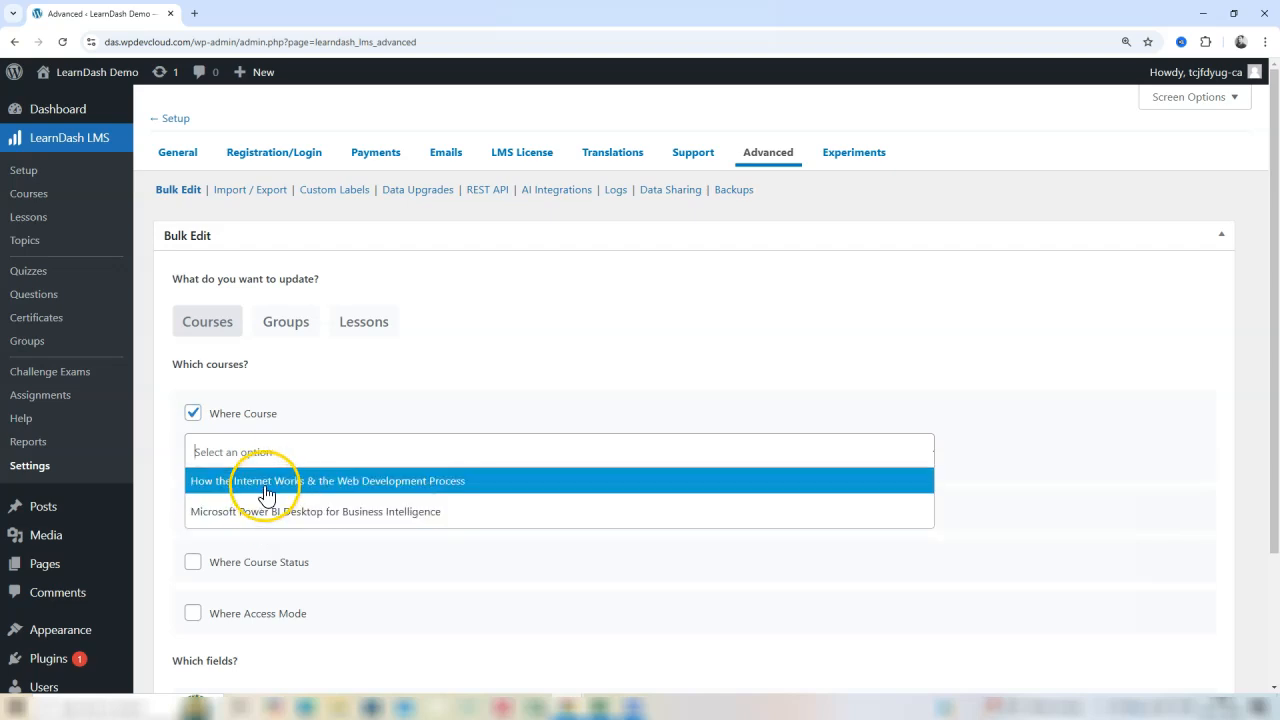
{"action": "left_click", "coordinate": [277, 490]}
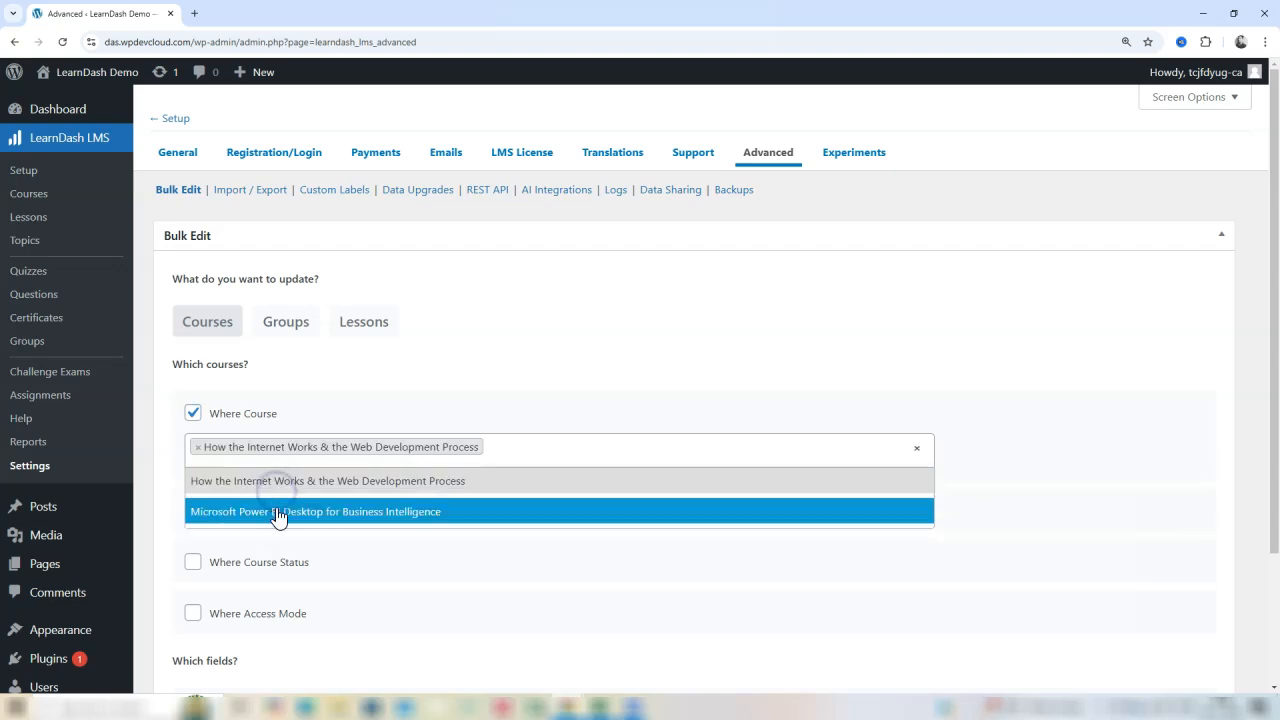
{"action": "left_click", "coordinate": [278, 514]}
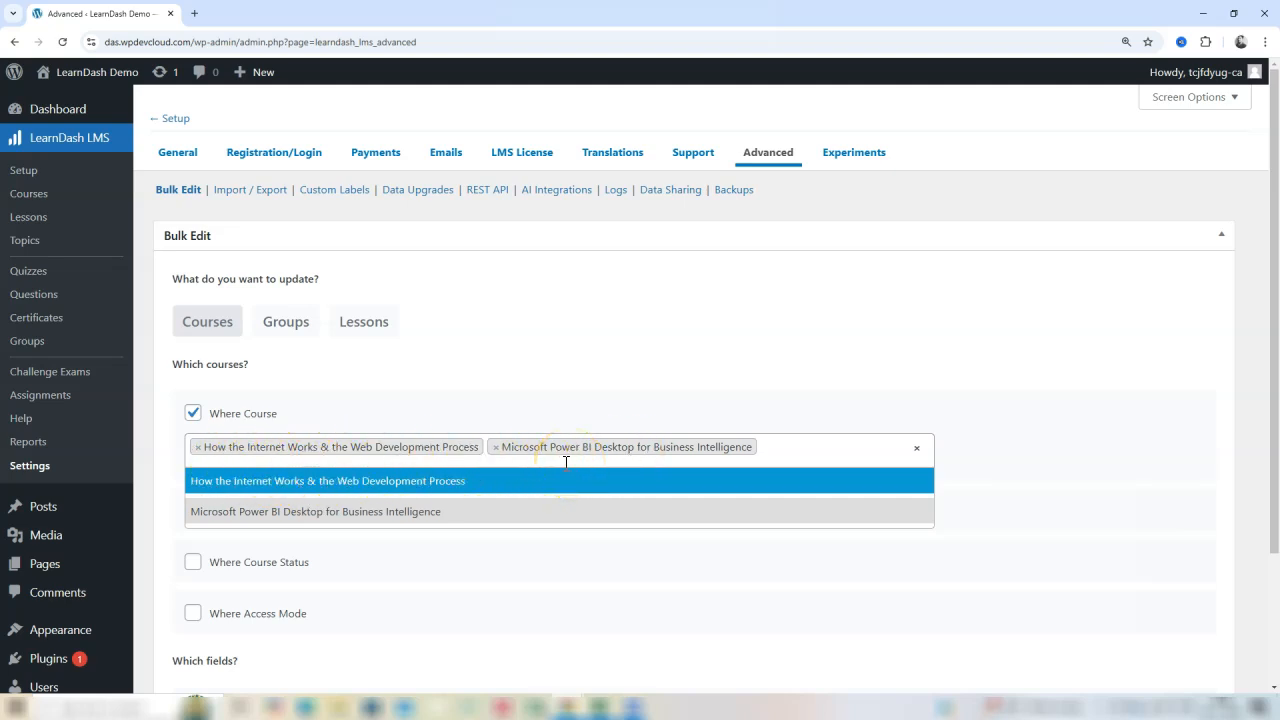
{"action": "left_click", "coordinate": [193, 413]}
- Enable the Where Course Title filter and start editing its "contains this" text
{"action": "left_click", "coordinate": [194, 467]}
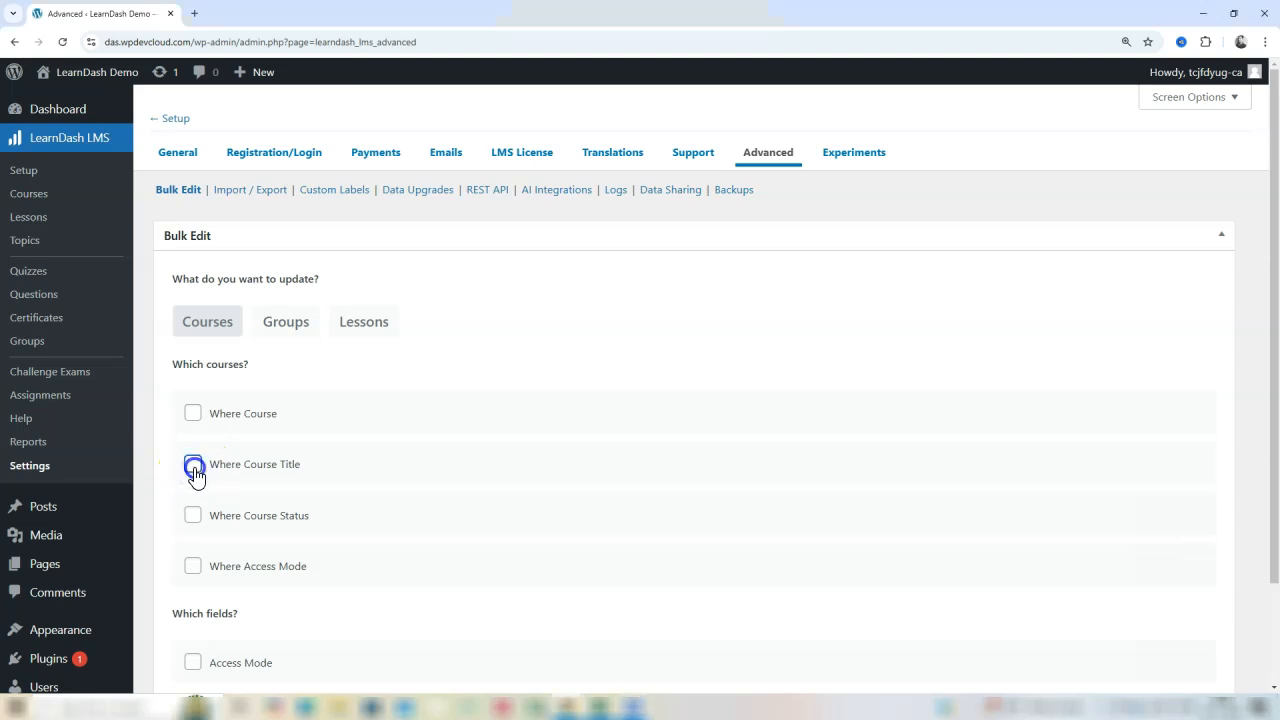
{"action": "left_click", "coordinate": [263, 505]}
{"action": "left_click", "coordinate": [278, 506]}
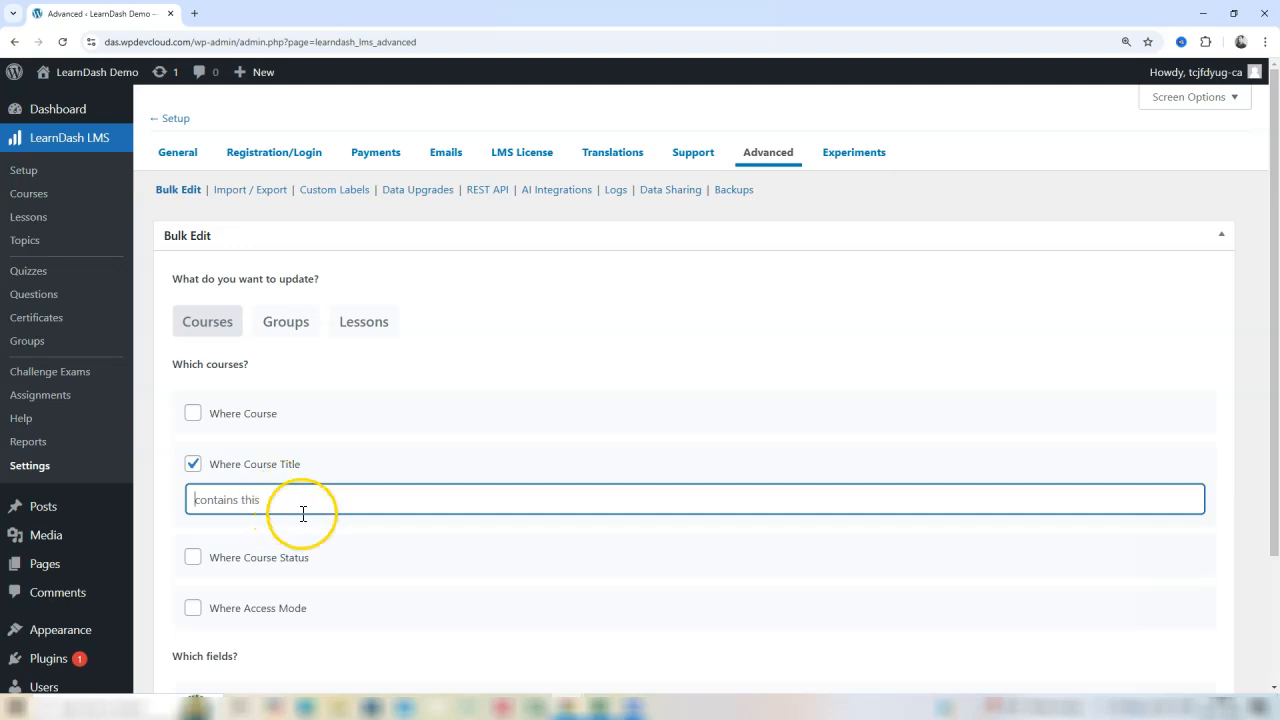
- Swap the course title filter for a Where Course Status filter with Published and Draft, and clear that filter again
{"action": "scroll", "coordinate": [260, 490], "scroll_direction": "down", "scroll_amount": 2}
{"action": "left_click", "coordinate": [192, 424]}
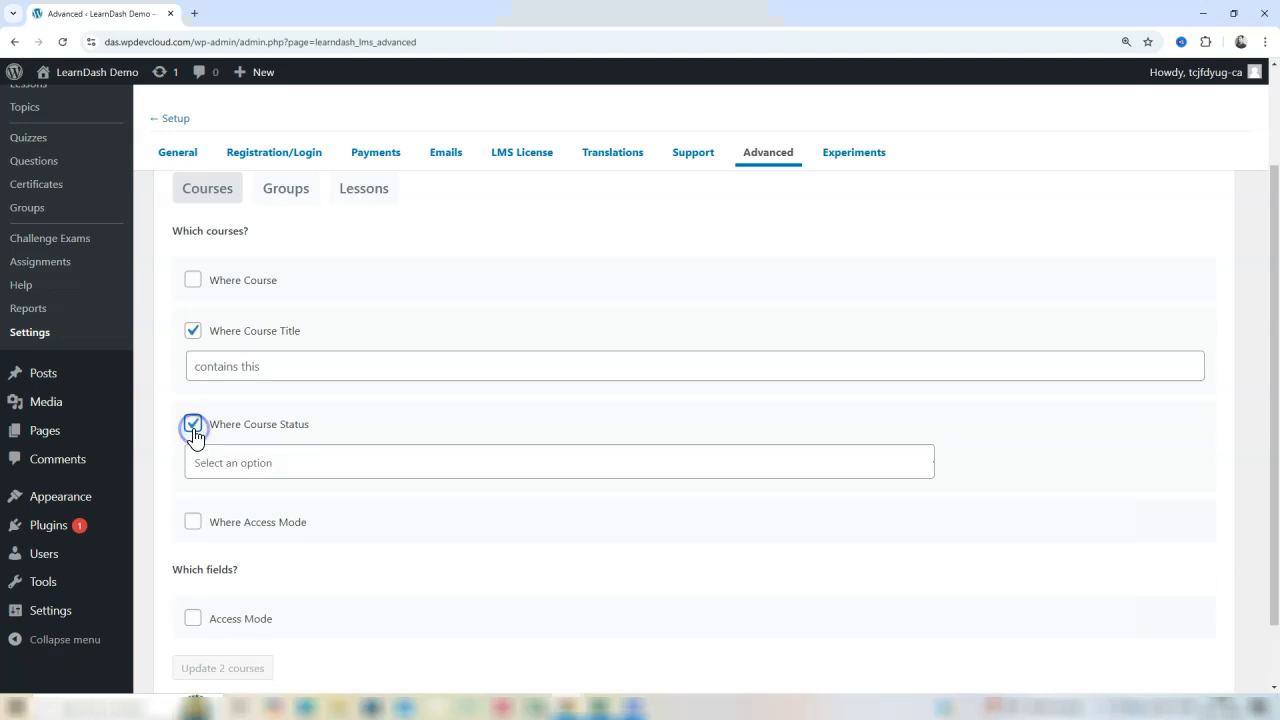
{"action": "left_click", "coordinate": [192, 330]}
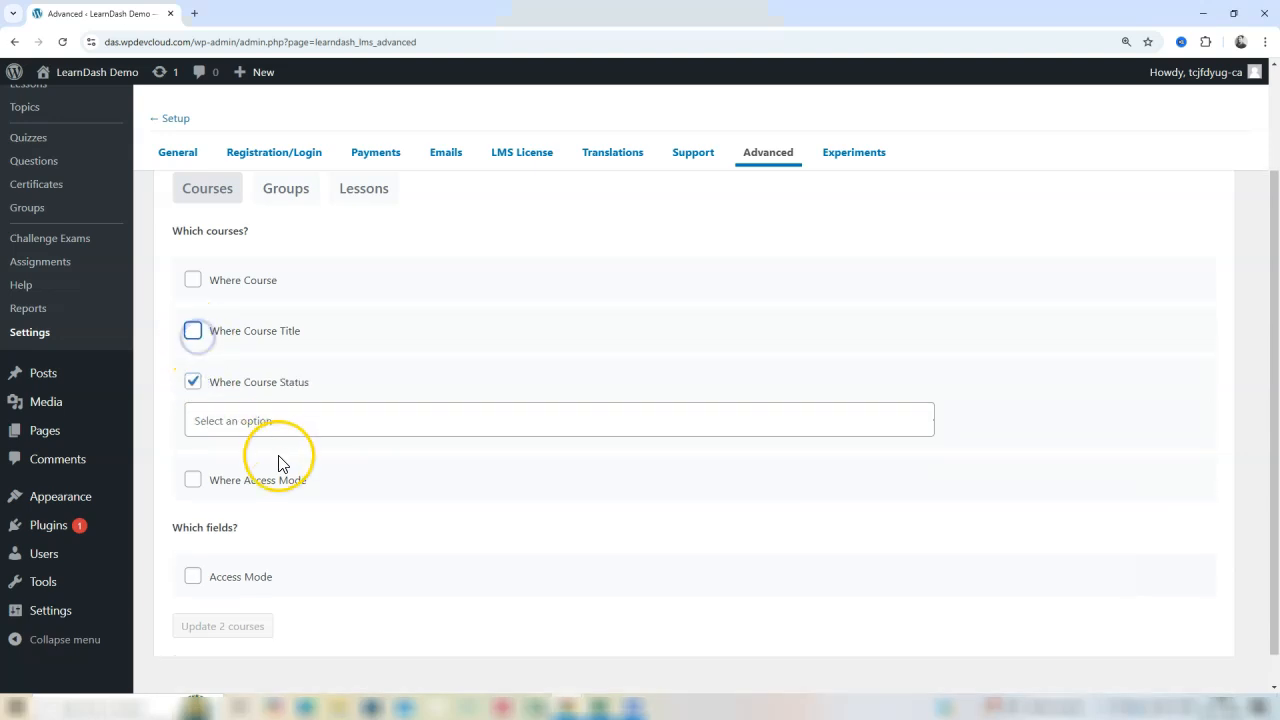
{"action": "left_click", "coordinate": [288, 430]}
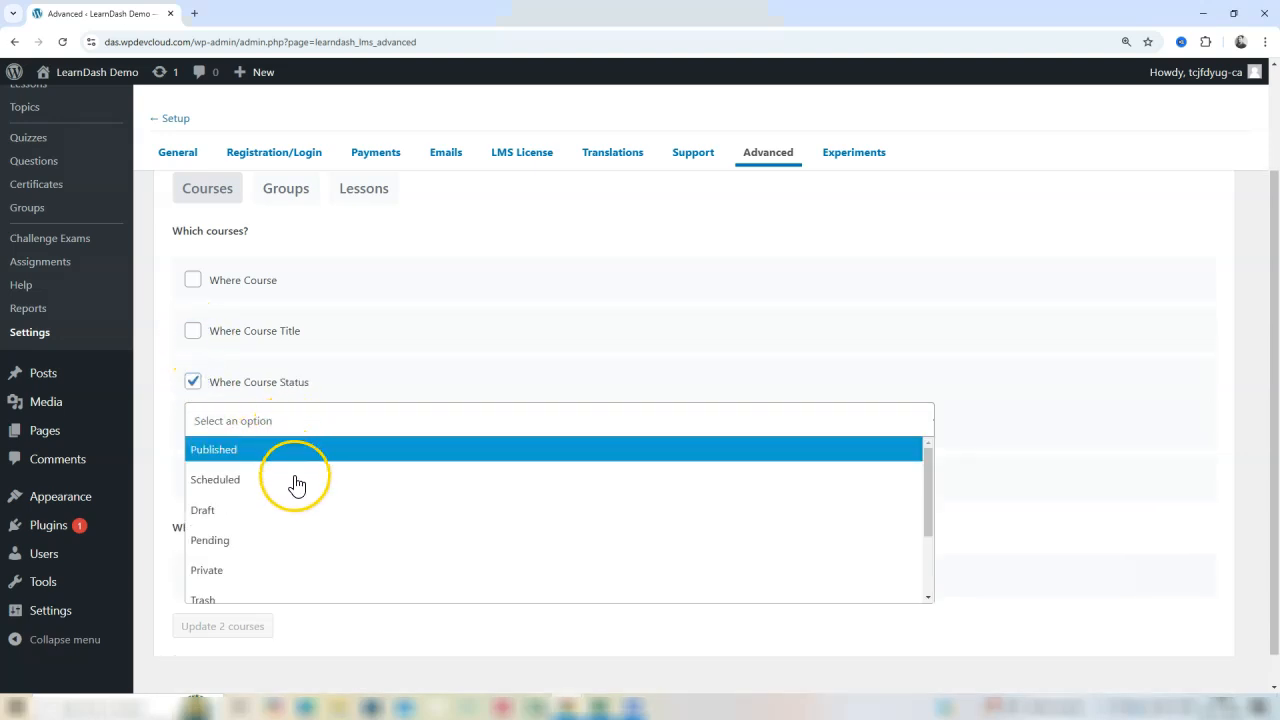
{"action": "scroll", "coordinate": [294, 543], "scroll_direction": "down", "scroll_amount": 2}
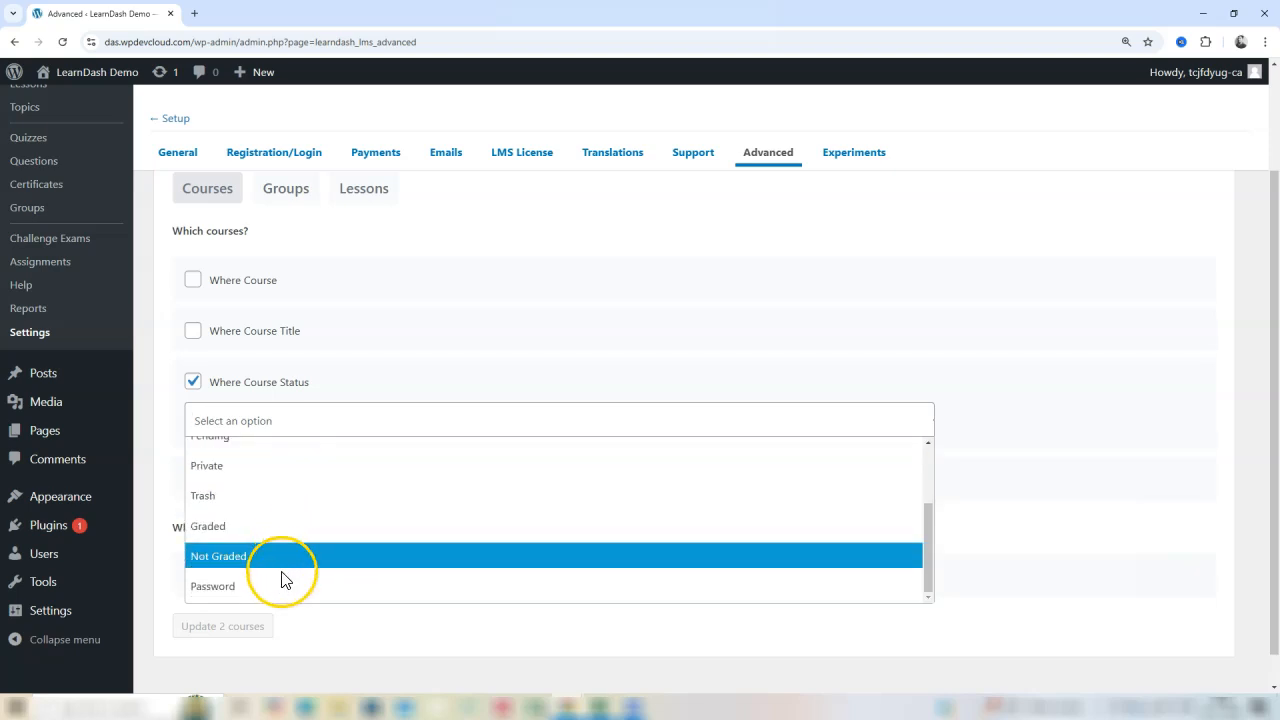
{"action": "scroll", "coordinate": [284, 556], "scroll_direction": "up", "scroll_amount": 2}
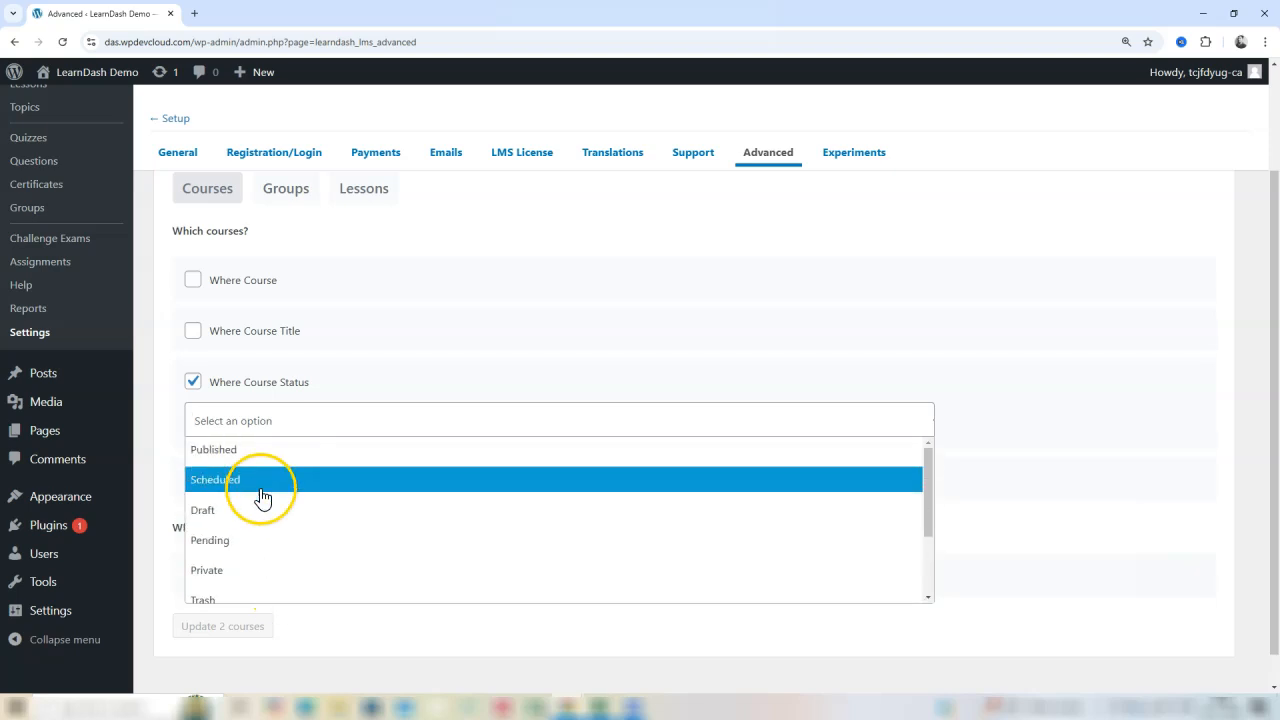
{"action": "left_click", "coordinate": [264, 452]}
{"action": "left_click", "coordinate": [272, 428]}
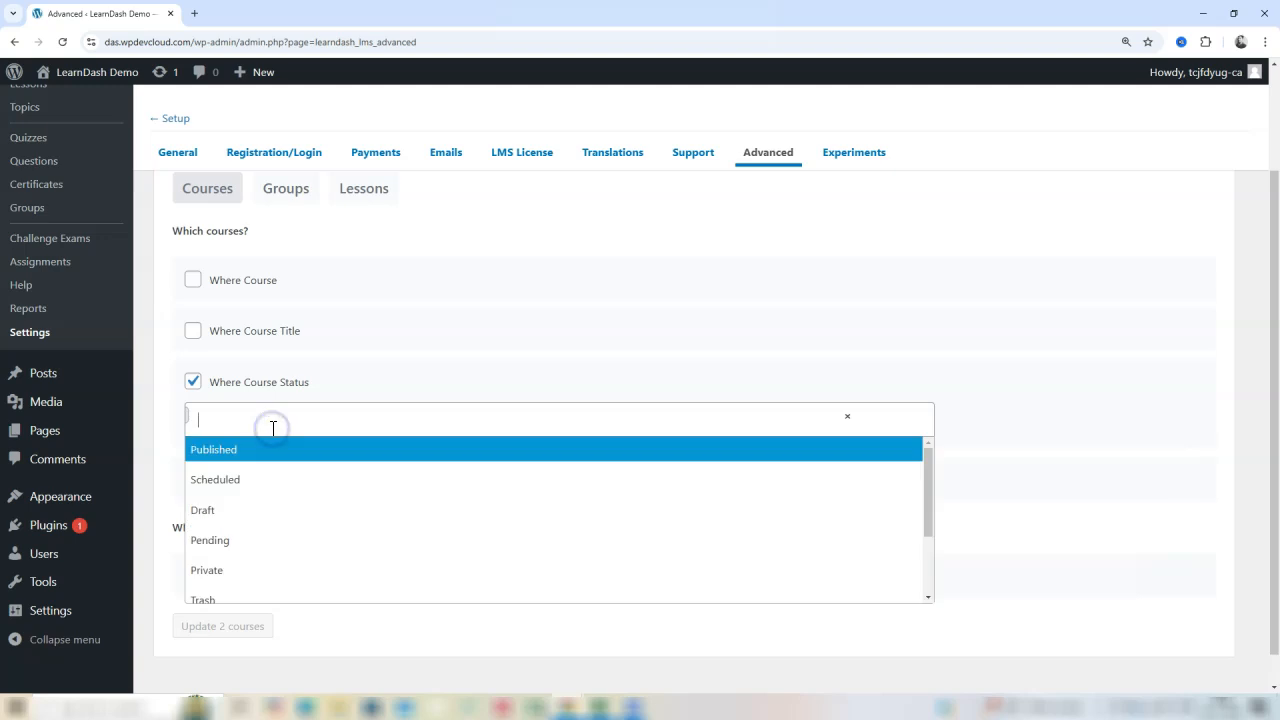
{"action": "left_click", "coordinate": [268, 507]}
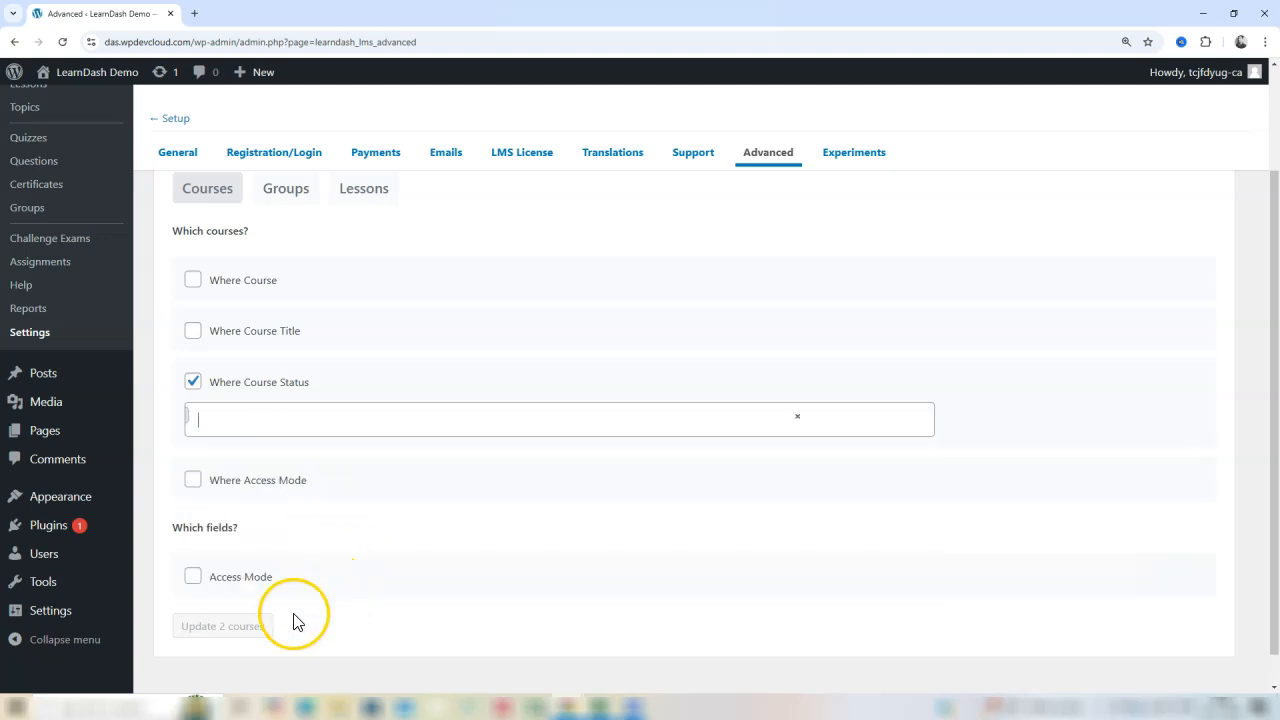
{"action": "left_click_drag", "start_coordinate": [264, 424], "coordinate": [129, 414]}
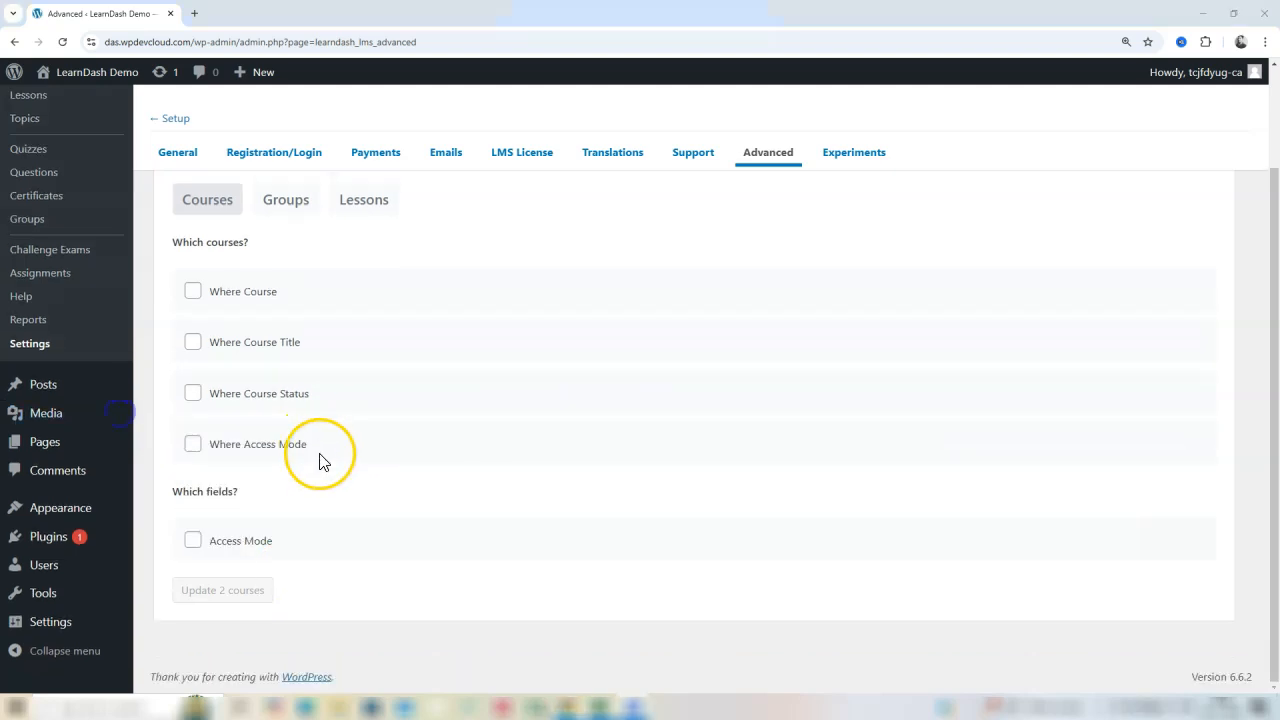
- Enable the Where Access Mode filter and limit the courses to Buy now
{"action": "left_click", "coordinate": [195, 446]}
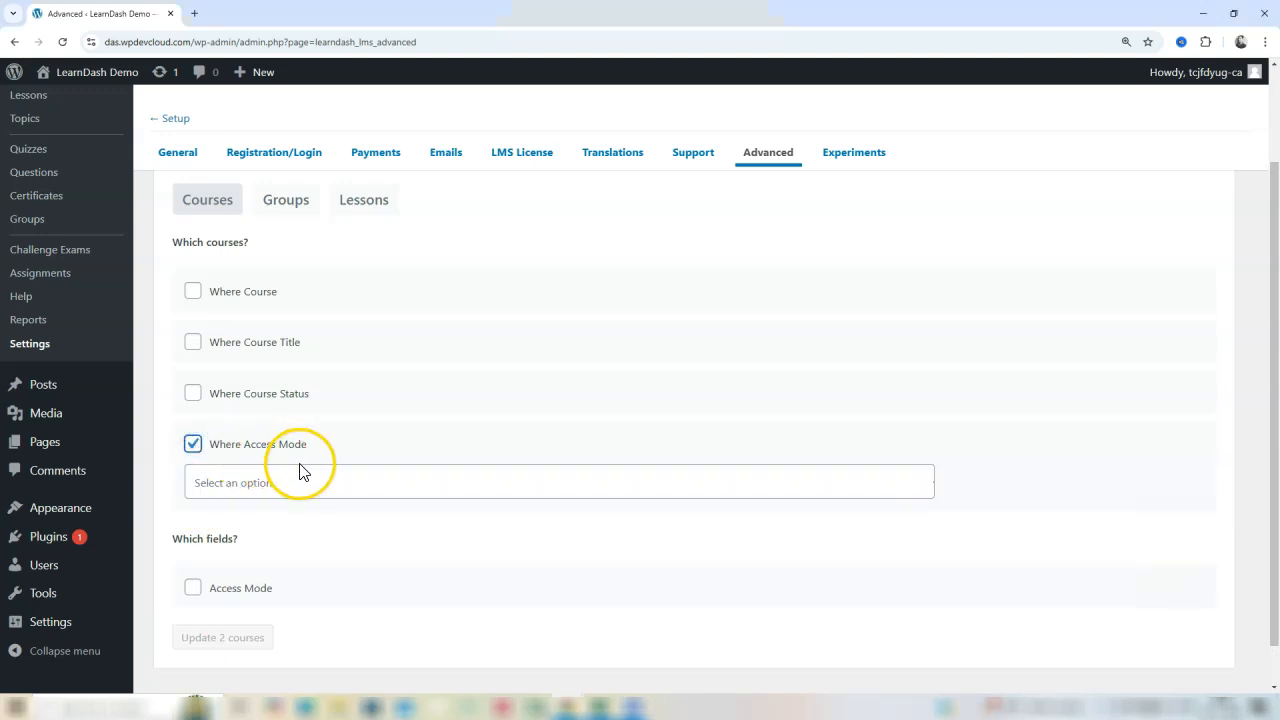
{"action": "left_click", "coordinate": [267, 480]}
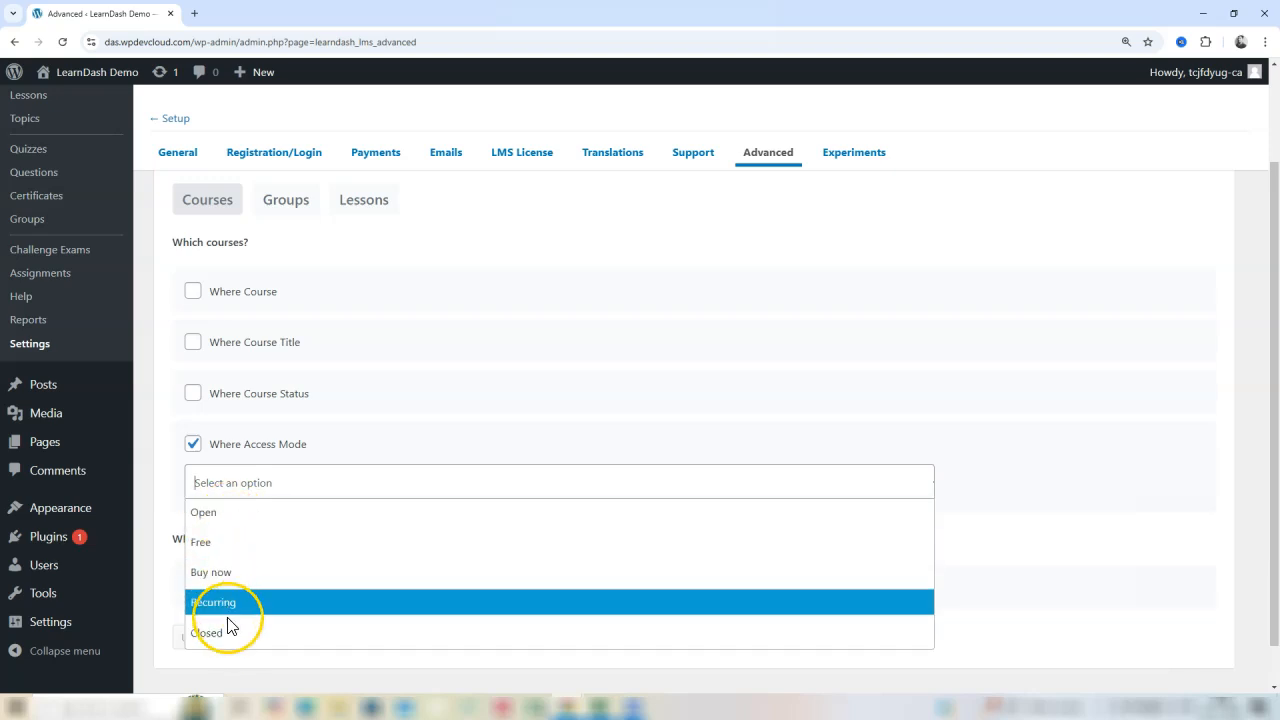
{"action": "left_click", "coordinate": [216, 575]}
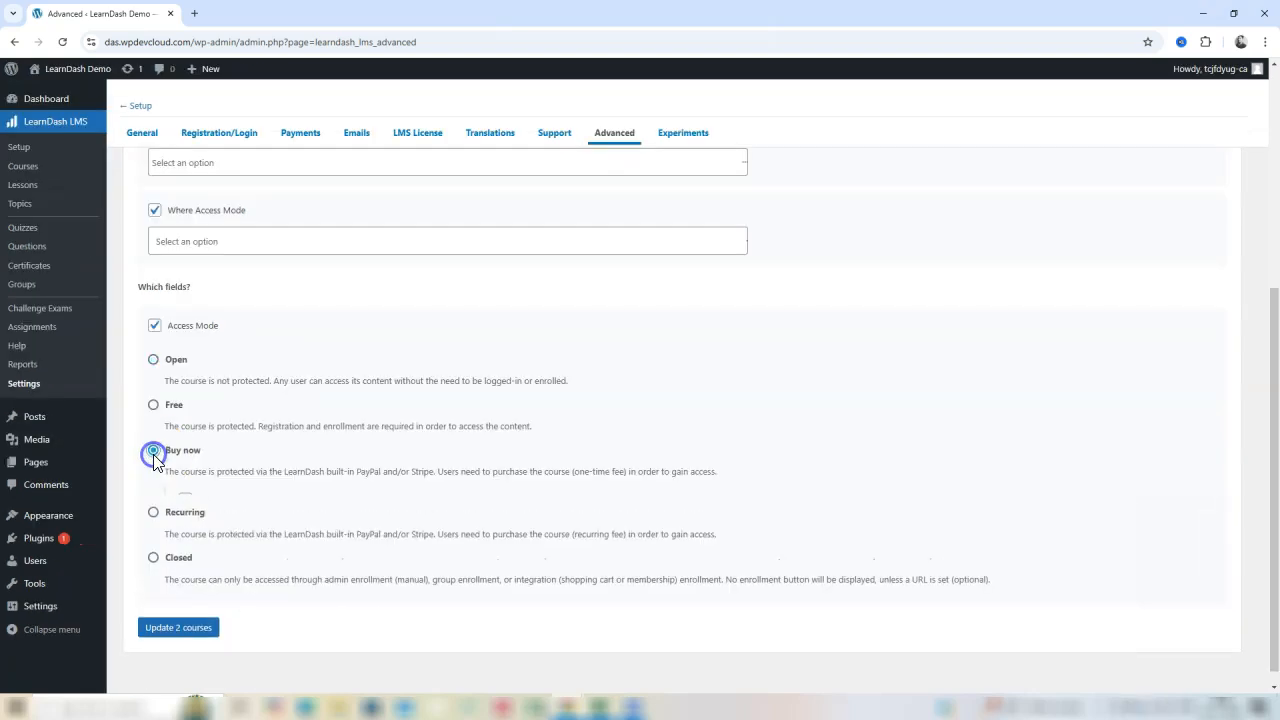
- Try Buy now and Closed as the new access mode for the courses
{"action": "left_click", "coordinate": [152, 451]}
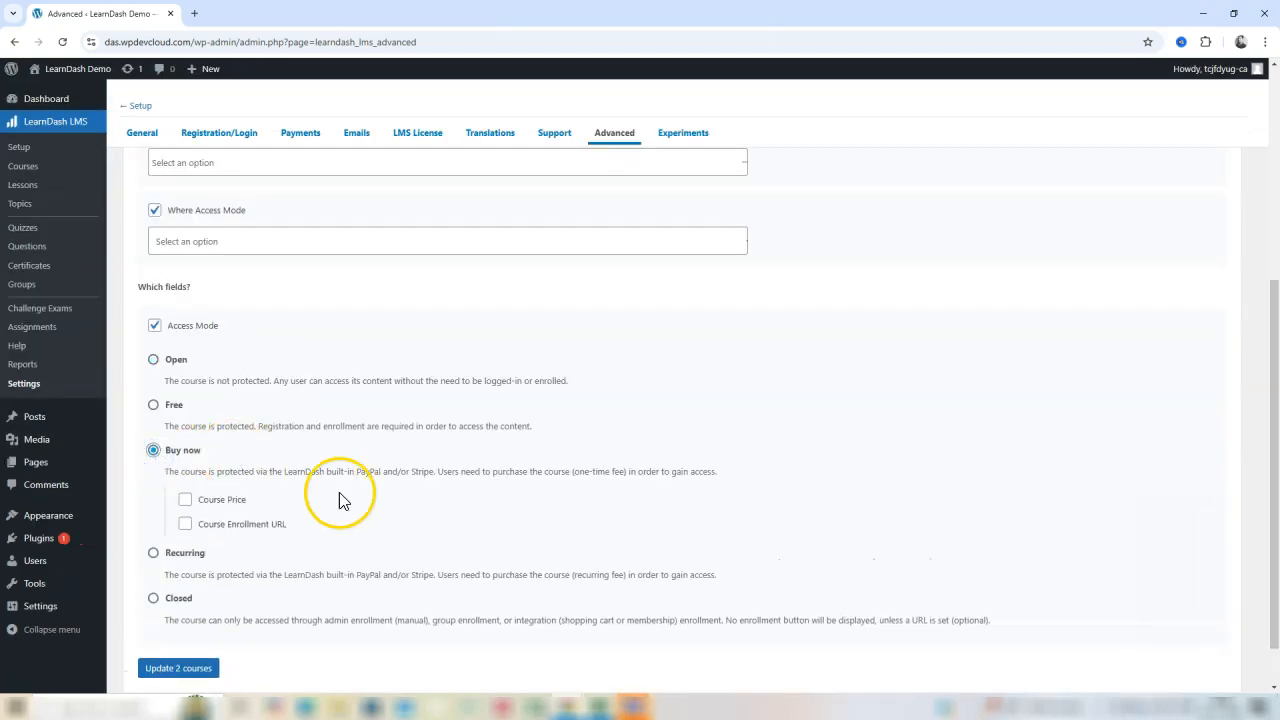
{"action": "scroll", "coordinate": [310, 590], "scroll_direction": "down", "scroll_amount": 1}
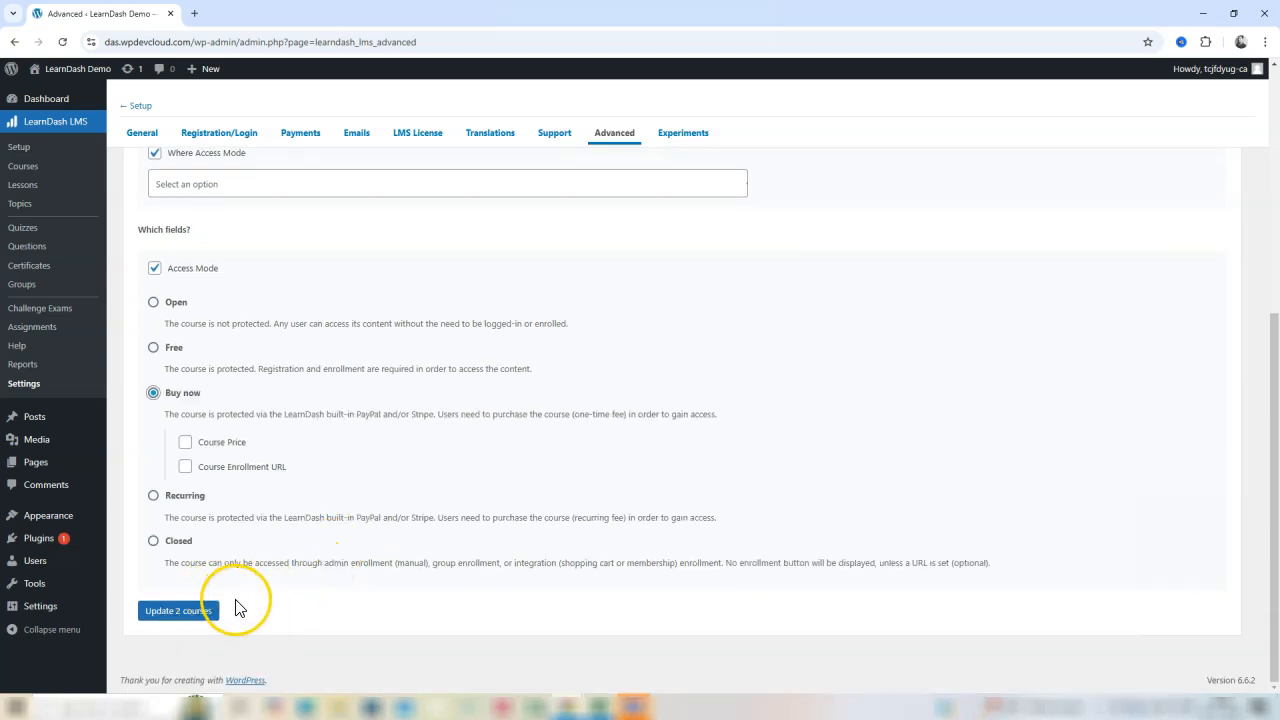
{"action": "left_click", "coordinate": [153, 543]}
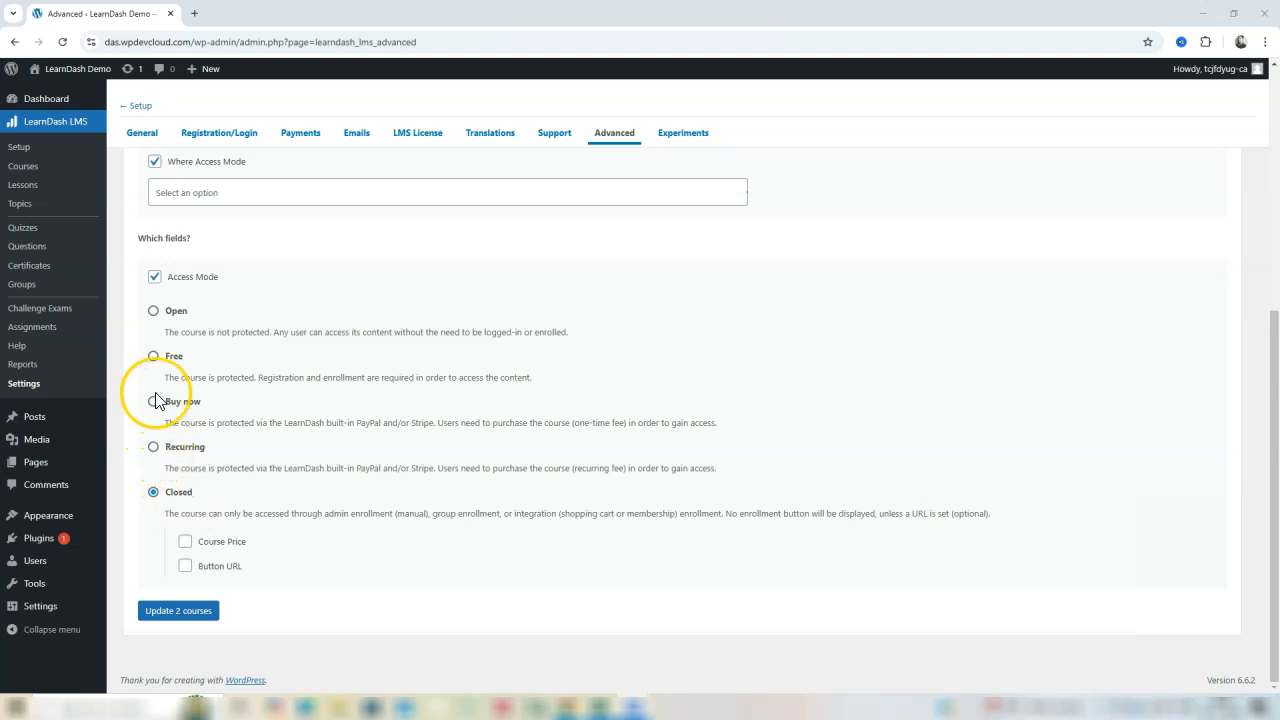
- Set the new access mode to Open, run the bulk update of the courses and acknowledge the processing message
{"action": "left_click", "coordinate": [153, 357]}
{"action": "left_click", "coordinate": [152, 362]}
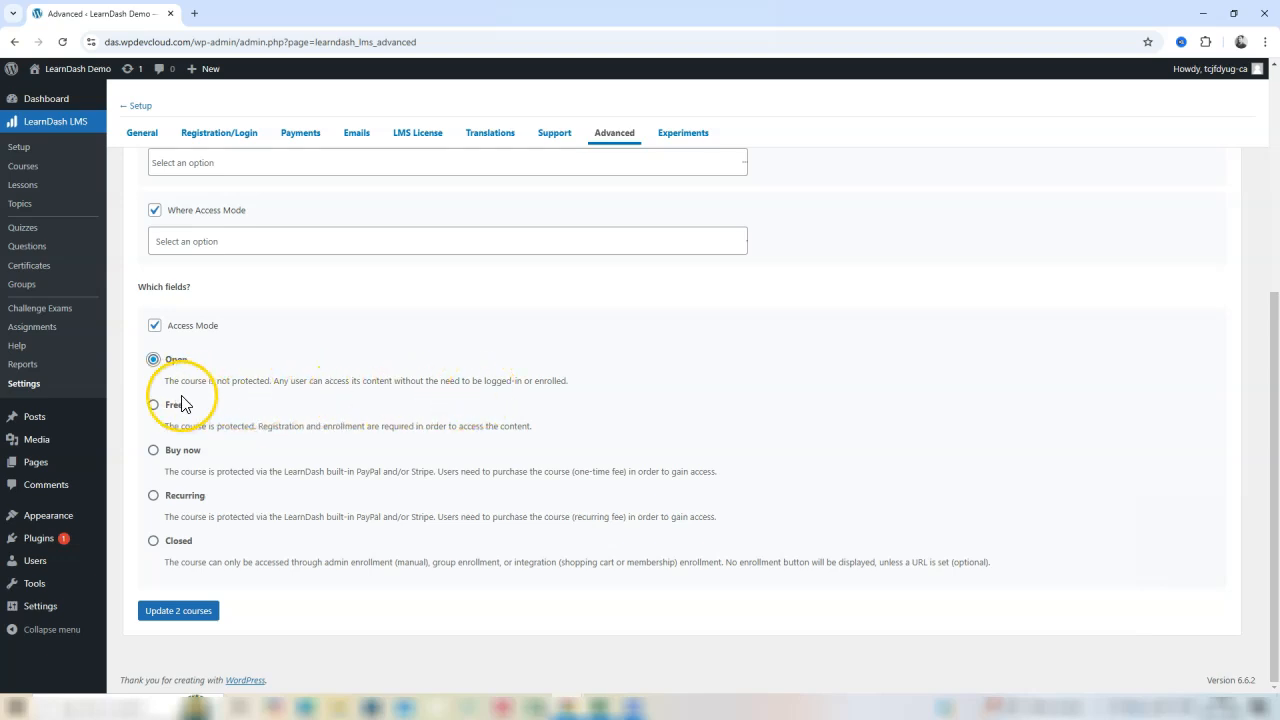
{"action": "left_click", "coordinate": [196, 617]}
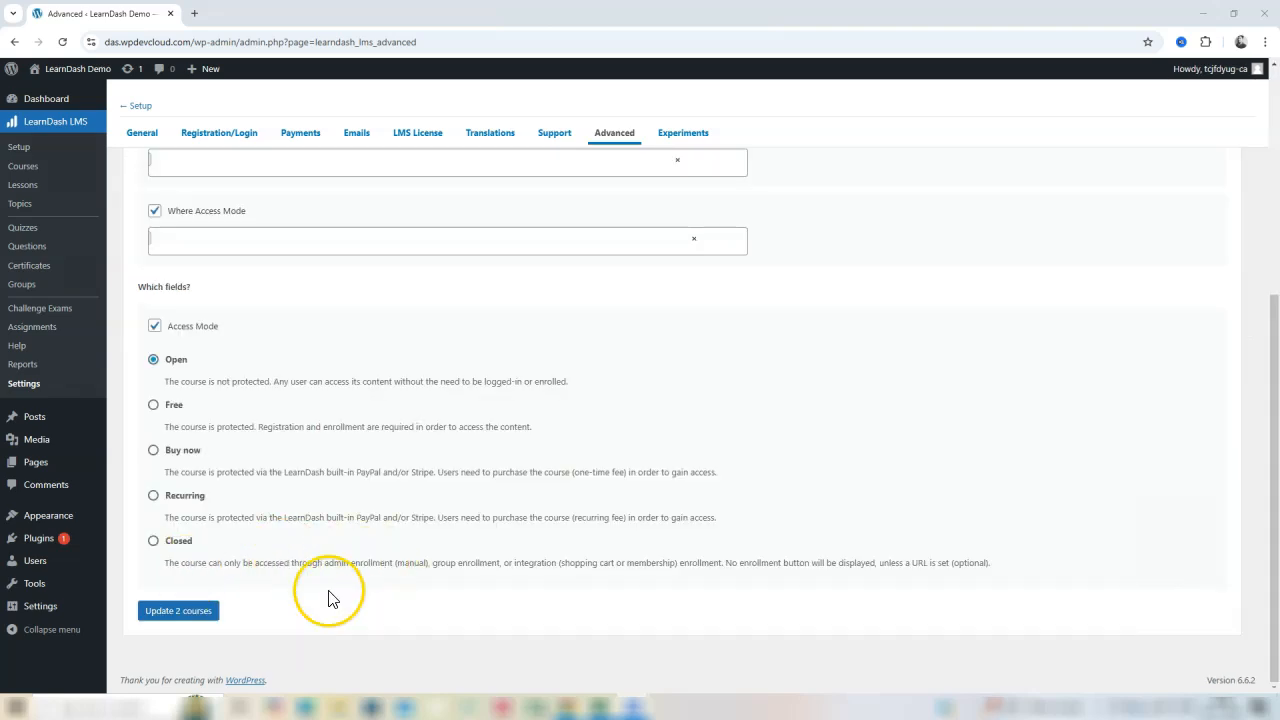
{"action": "left_click", "coordinate": [176, 622]}
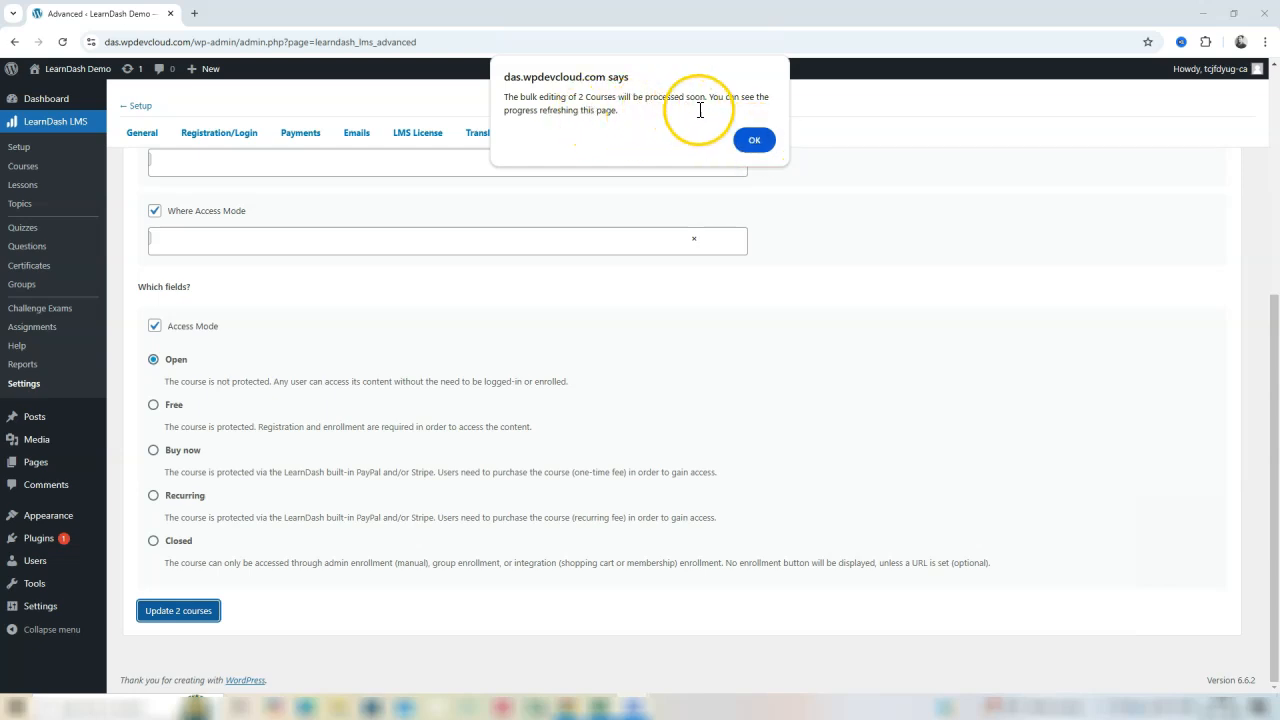
{"action": "left_click", "coordinate": [752, 140]}
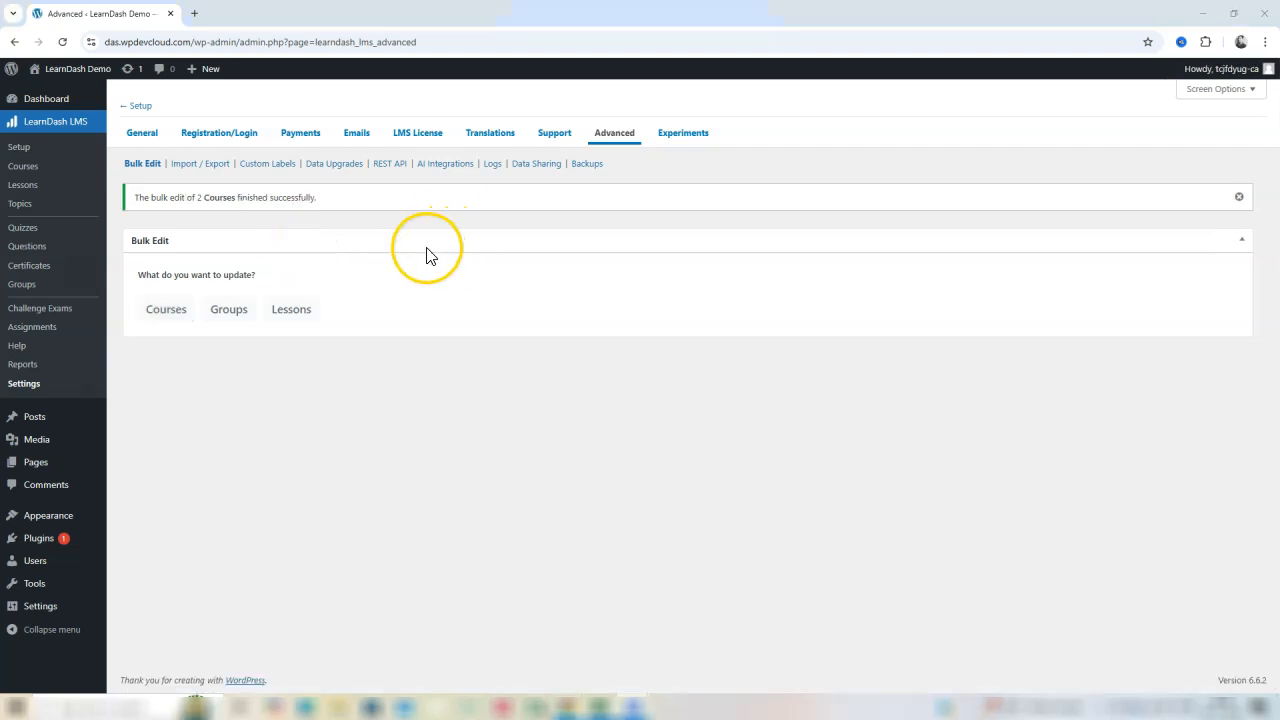
- Switch the bulk edit to lessons and review the available lesson filters and editable fields
{"action": "left_click", "coordinate": [280, 320]}
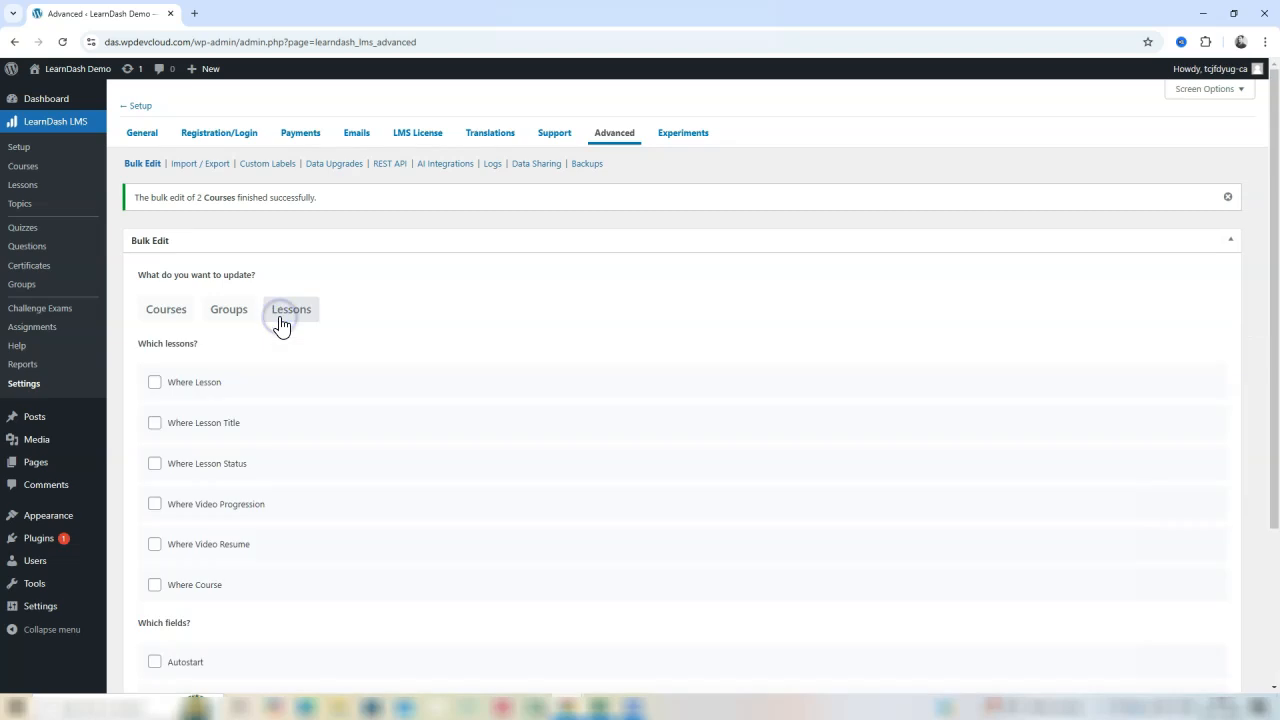
{"action": "scroll", "coordinate": [406, 366], "scroll_direction": "down", "scroll_amount": 2}
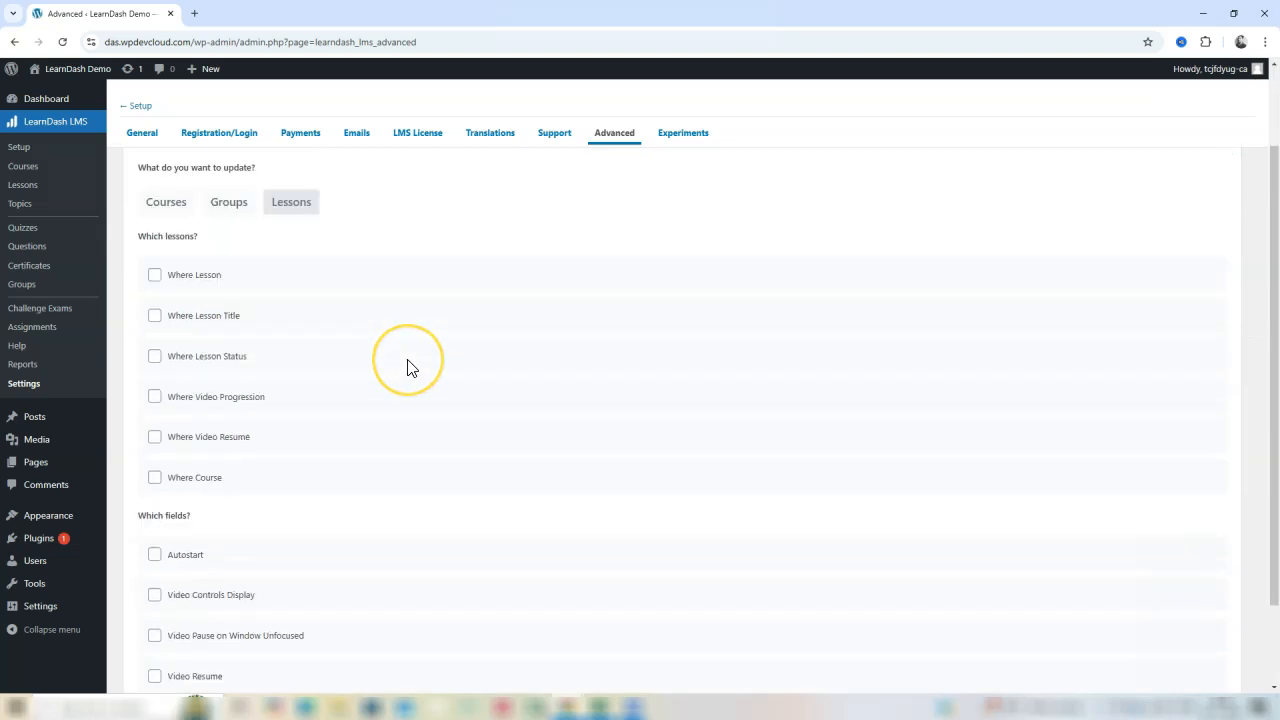
{"action": "scroll", "coordinate": [406, 366], "scroll_direction": "up", "scroll_amount": 1}
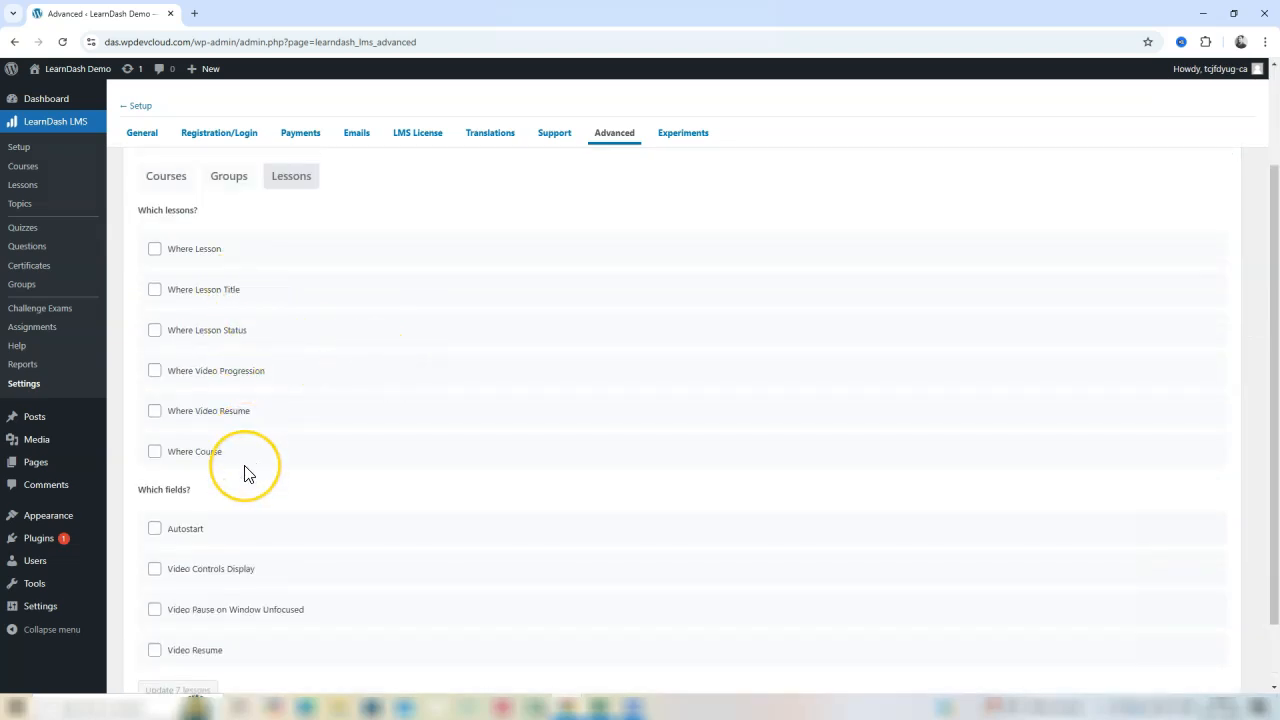
{"action": "scroll", "coordinate": [248, 474], "scroll_direction": "down", "scroll_amount": 1}
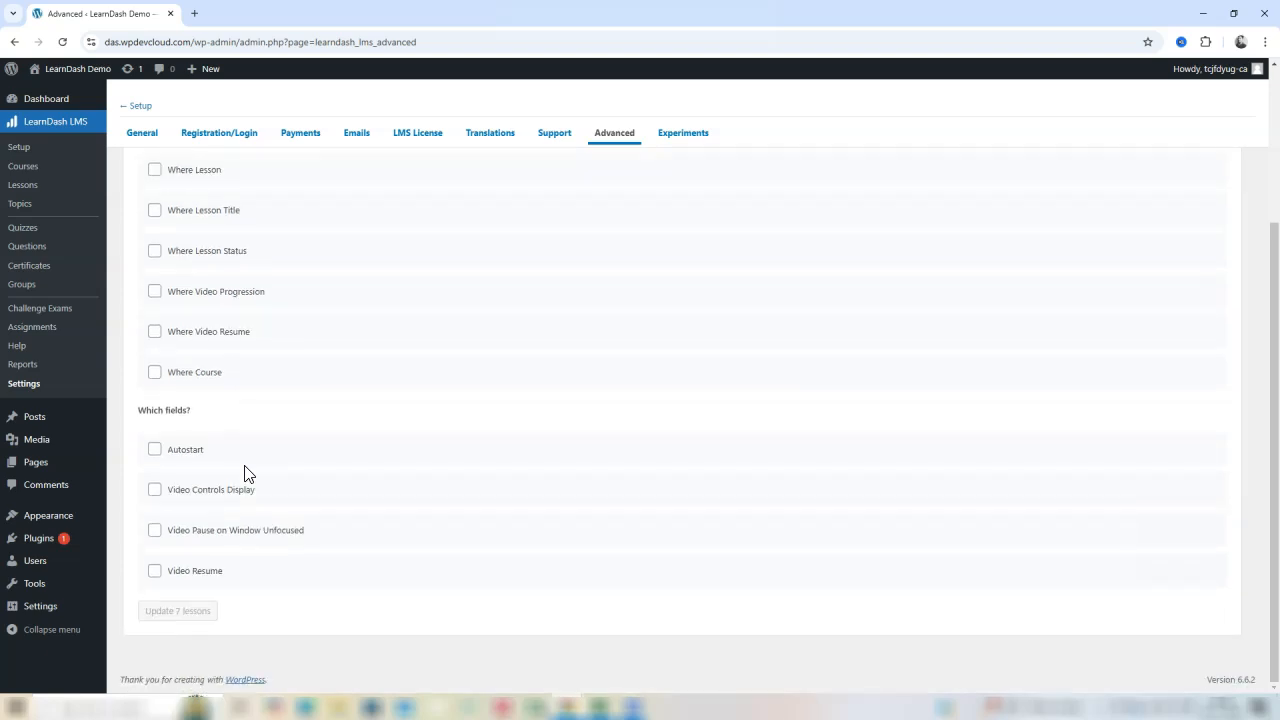
{"action": "scroll", "coordinate": [248, 474], "scroll_direction": "up", "scroll_amount": 2}
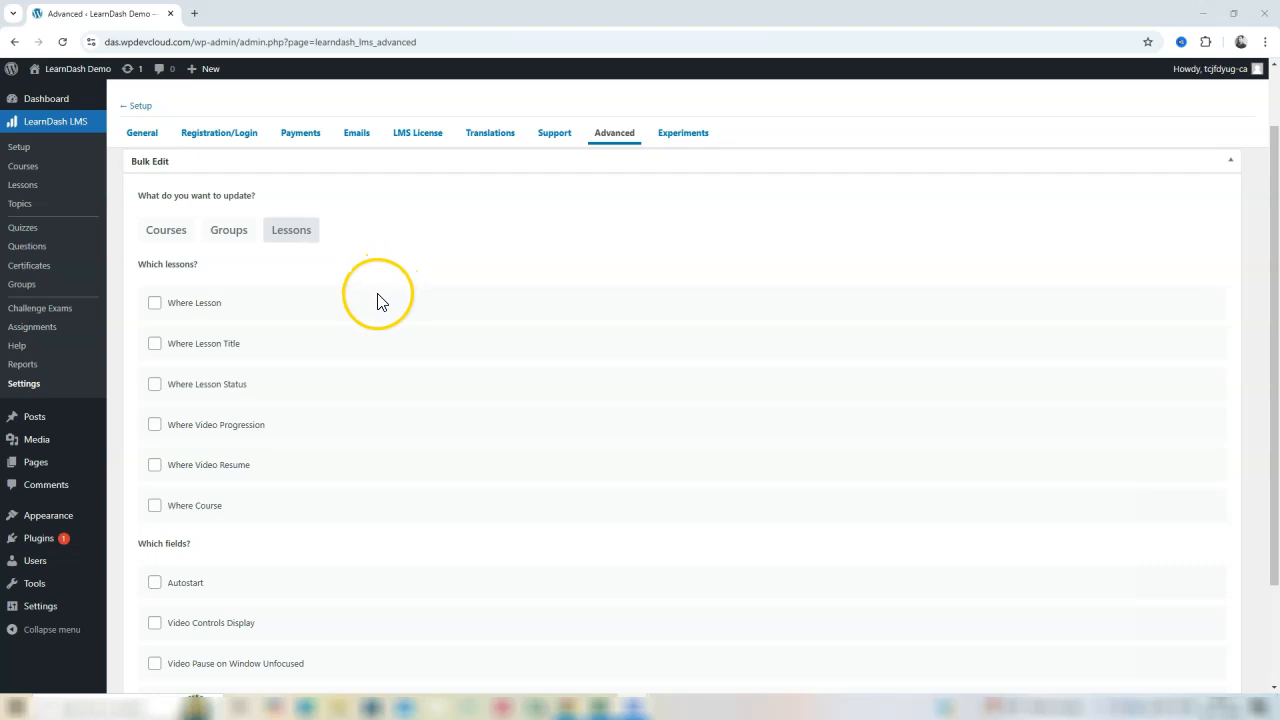
- Enable the Where Lesson, Where Lesson Title and Where Lesson Status filters for the lessons bulk edit
{"action": "left_click", "coordinate": [154, 303]}
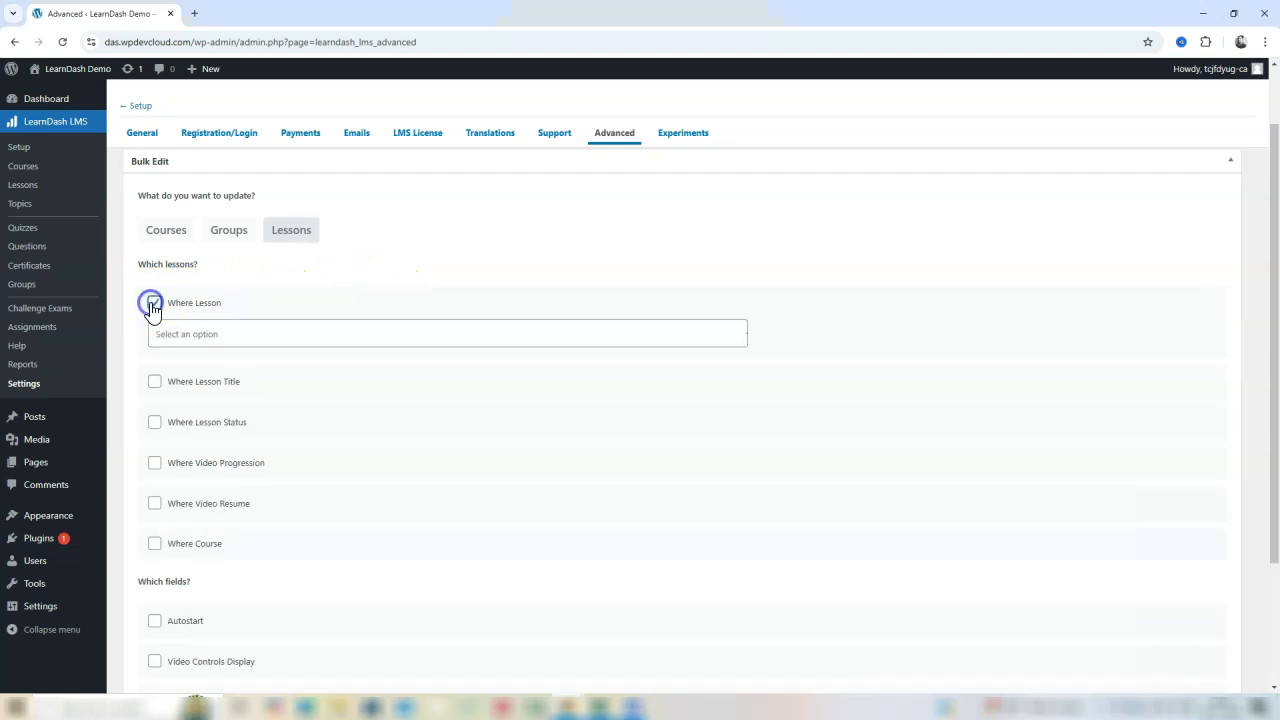
{"action": "left_click", "coordinate": [154, 381]}
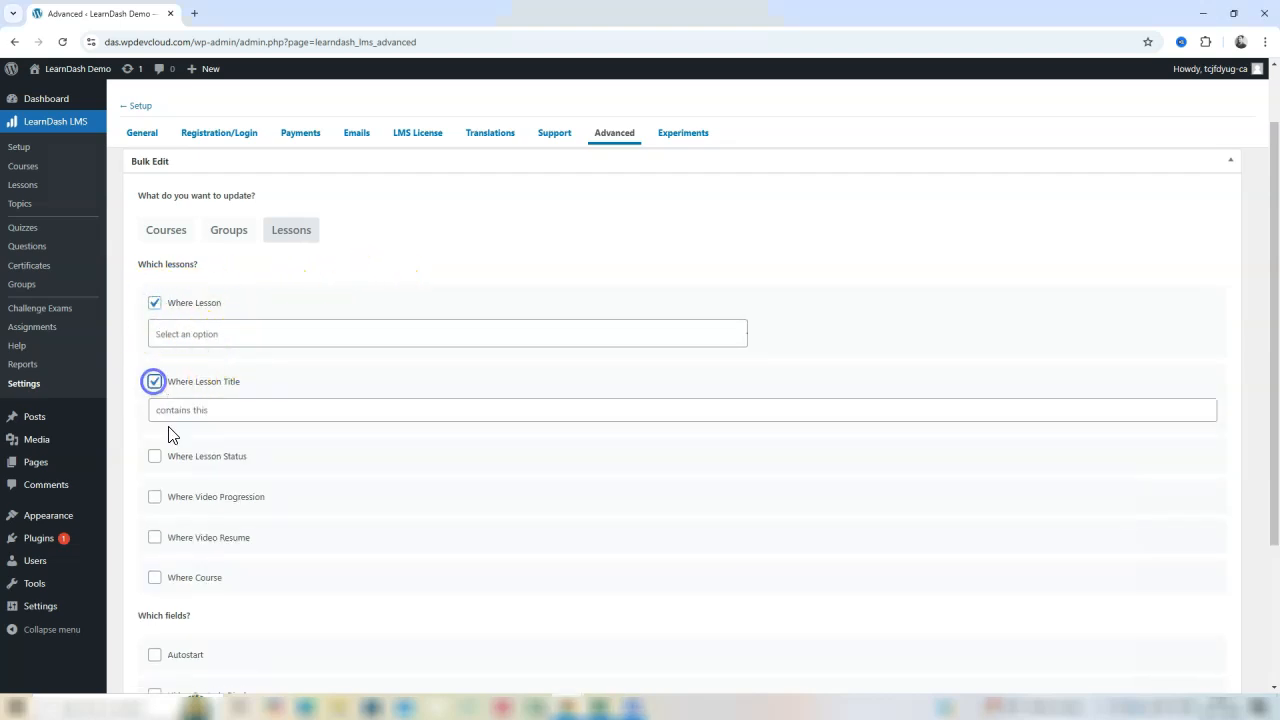
{"action": "left_click", "coordinate": [155, 457]}
{"action": "scroll", "coordinate": [180, 470], "scroll_direction": "down", "scroll_amount": 1}
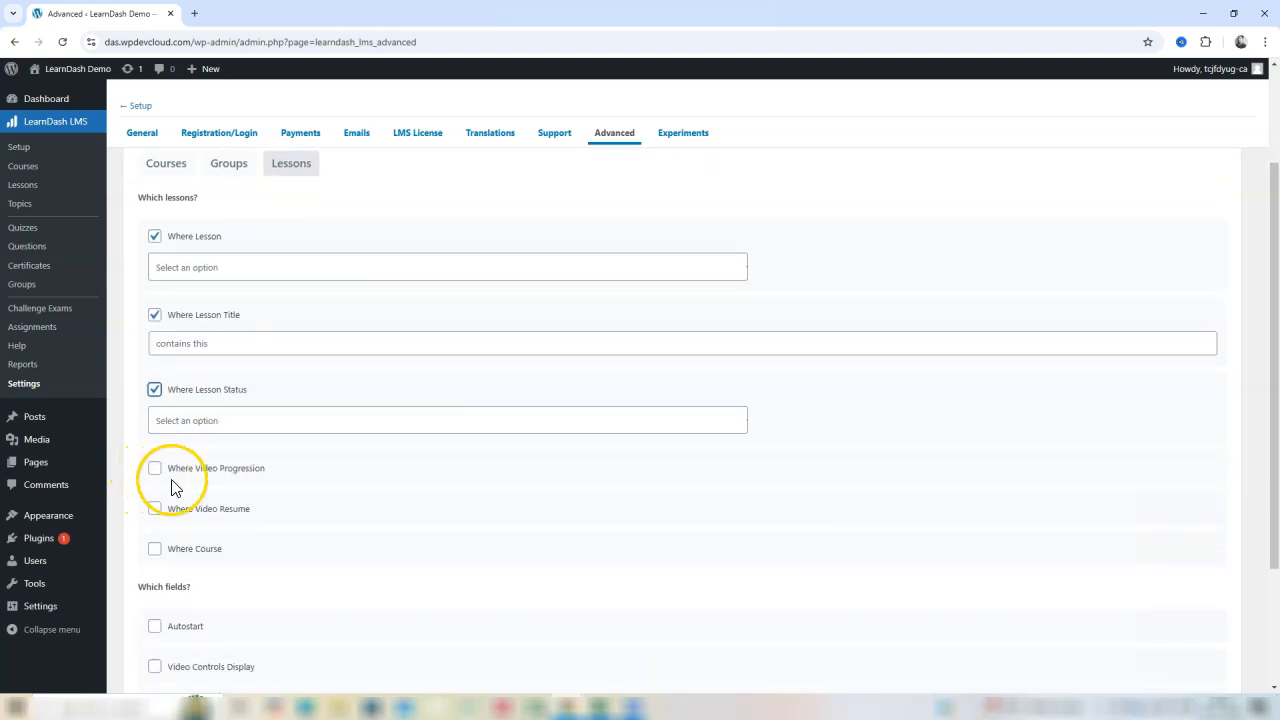
{"action": "scroll", "coordinate": [171, 487], "scroll_direction": "down", "scroll_amount": 2}
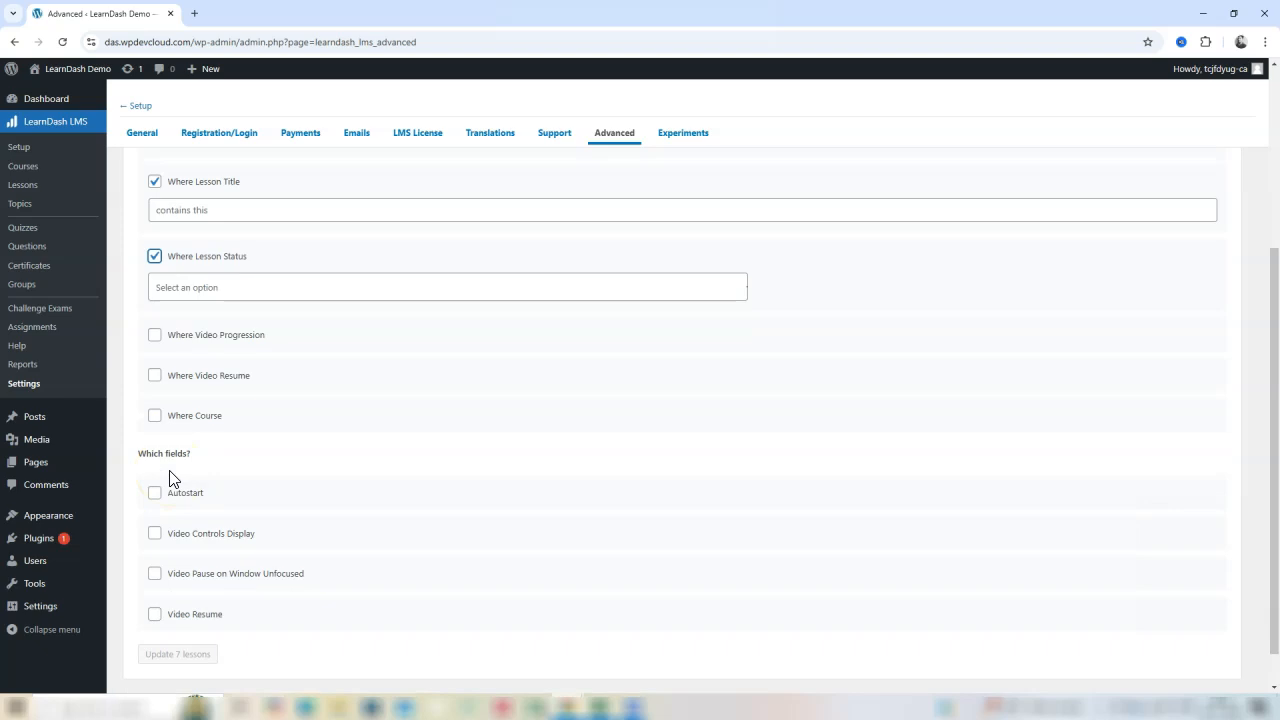
{"action": "scroll", "coordinate": [340, 451], "scroll_direction": "up", "scroll_amount": 2}
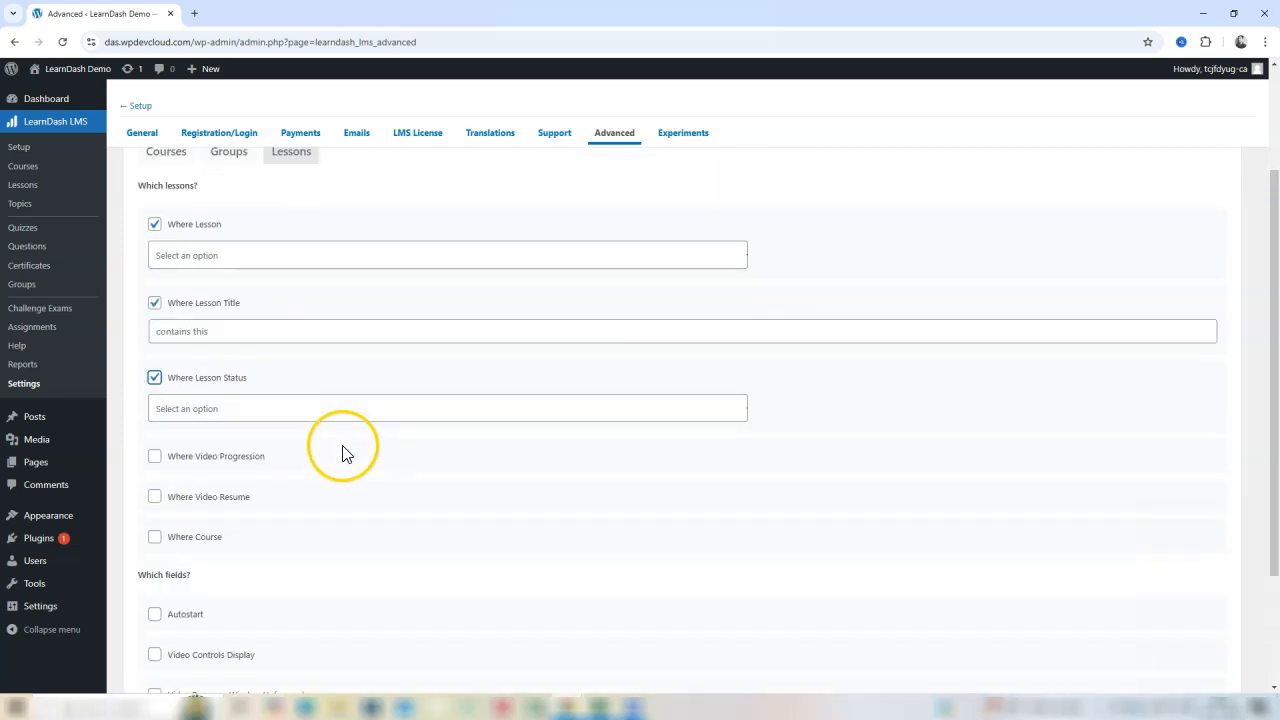
- Enable the Where Course filter and limit the lessons to the course How the Internet Works & the Web Development Process
{"action": "left_click", "coordinate": [154, 549]}
{"action": "scroll", "coordinate": [306, 514], "scroll_direction": "down", "scroll_amount": 1}
{"action": "left_click", "coordinate": [289, 513]}
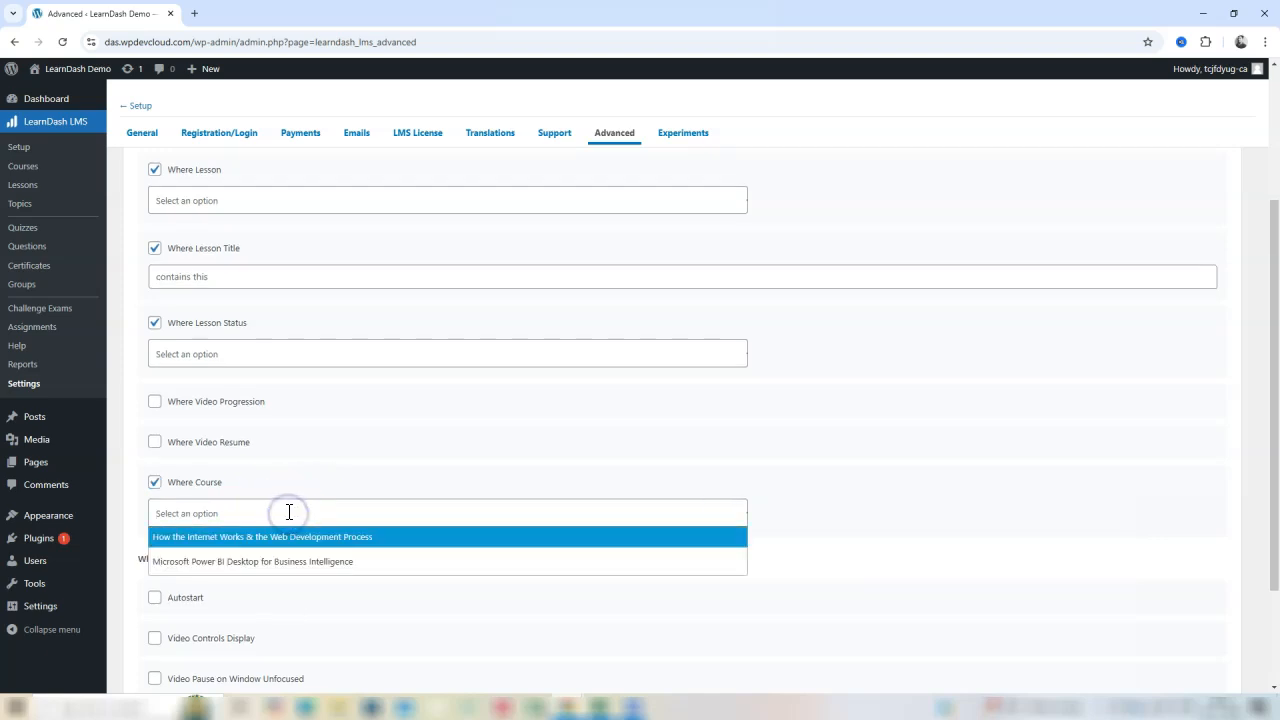
{"action": "left_click", "coordinate": [309, 536]}
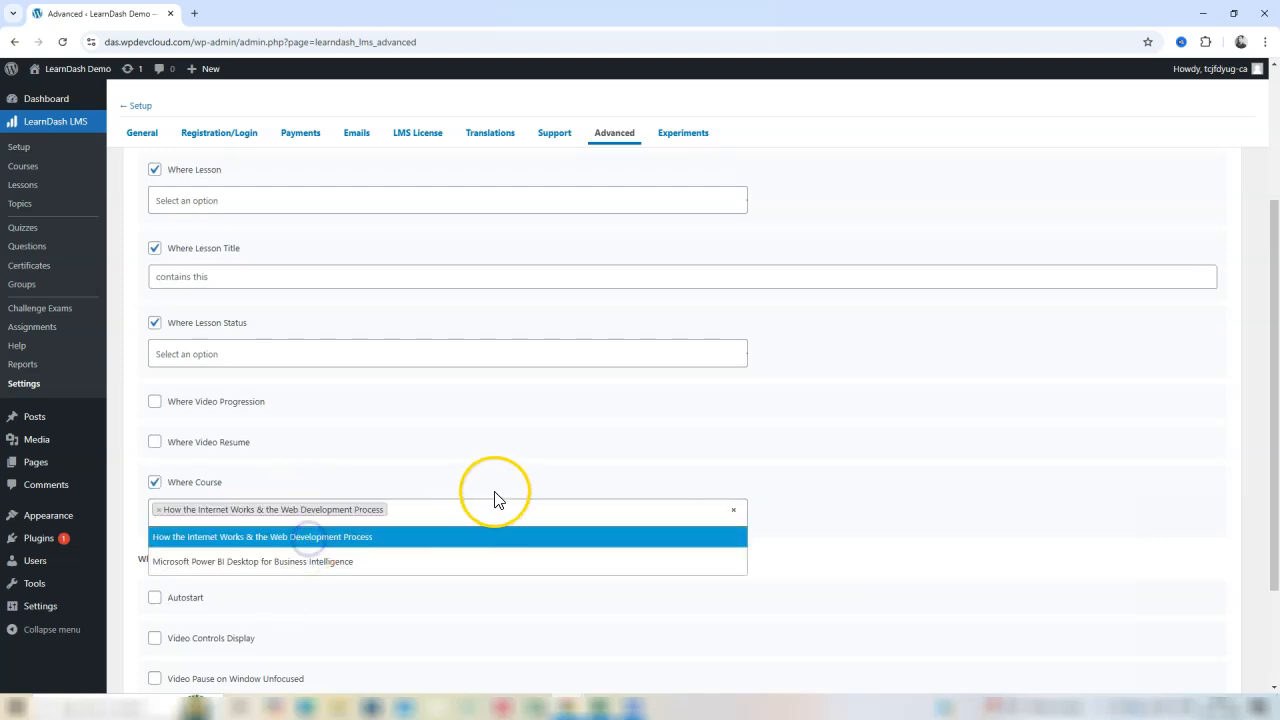
{"action": "left_click", "coordinate": [576, 477]}
{"action": "scroll", "coordinate": [449, 460], "scroll_direction": "up", "scroll_amount": 2}
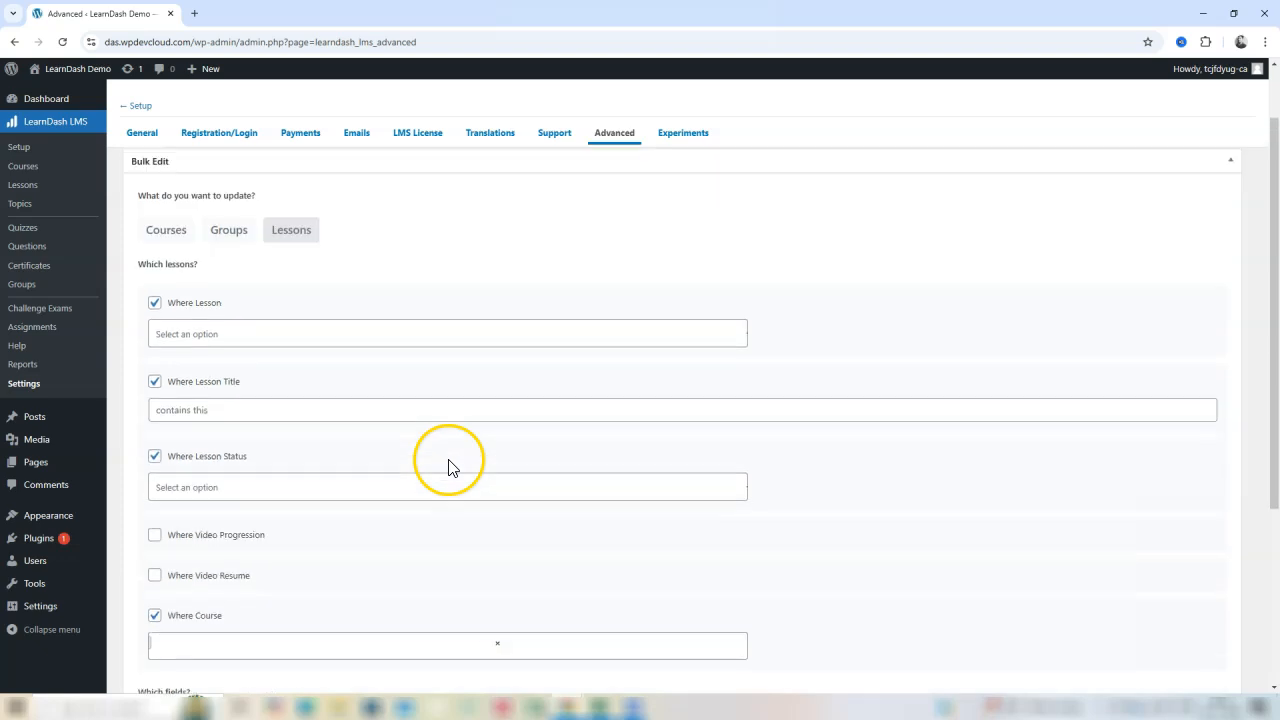
{"action": "scroll", "coordinate": [456, 443], "scroll_direction": "down", "scroll_amount": 4}
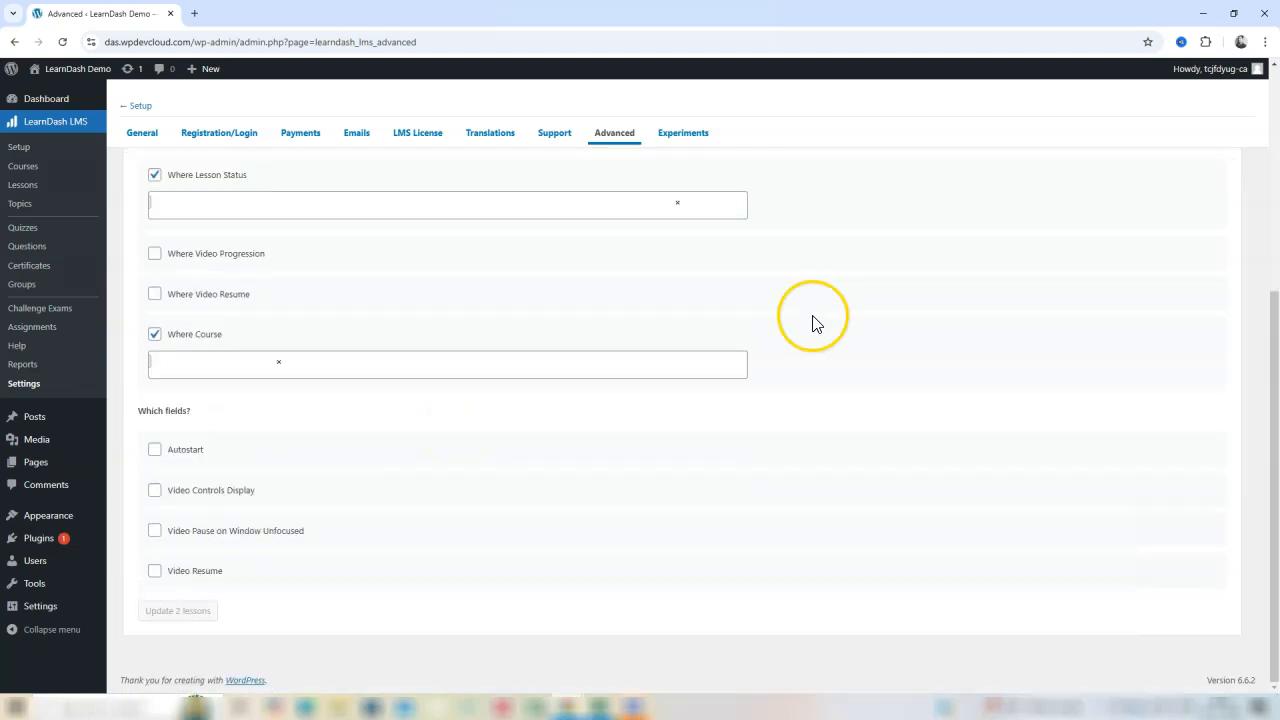
- Enable the Where Video Progression and Where Video Resume filters and set both to Disabled
{"action": "left_click", "coordinate": [218, 257]}
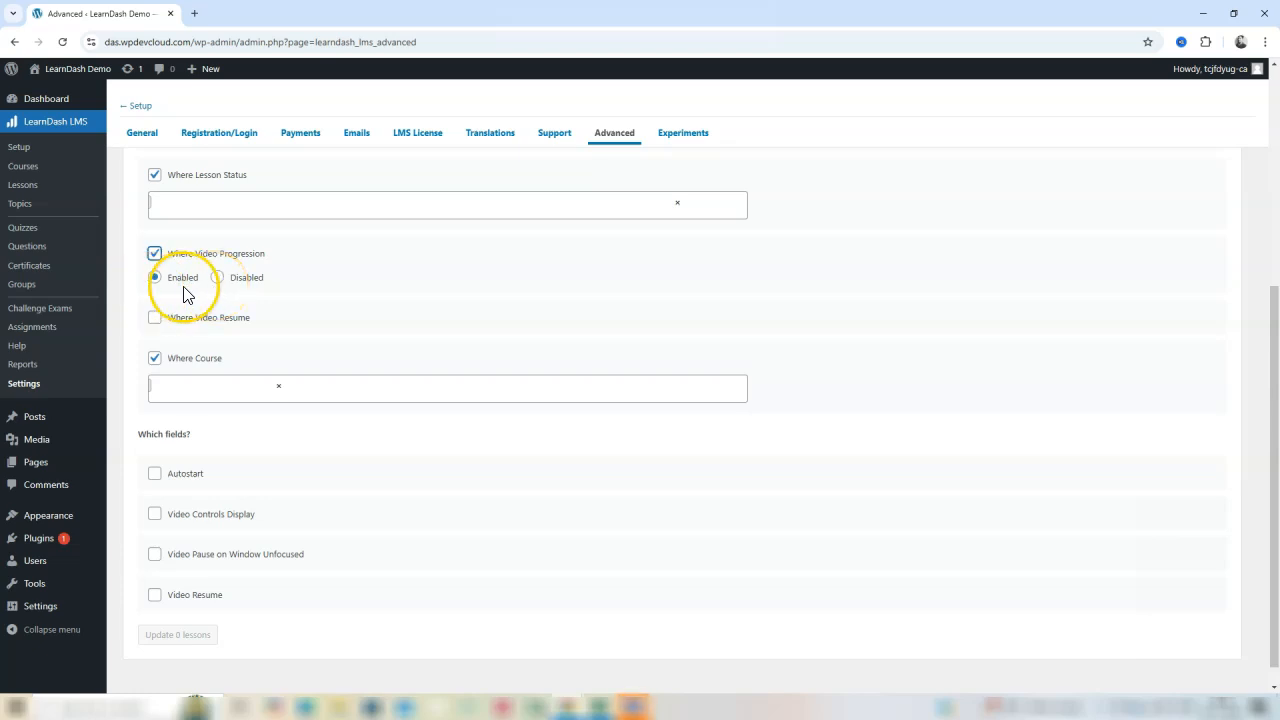
{"action": "left_click", "coordinate": [220, 279]}
{"action": "left_click", "coordinate": [154, 318]}
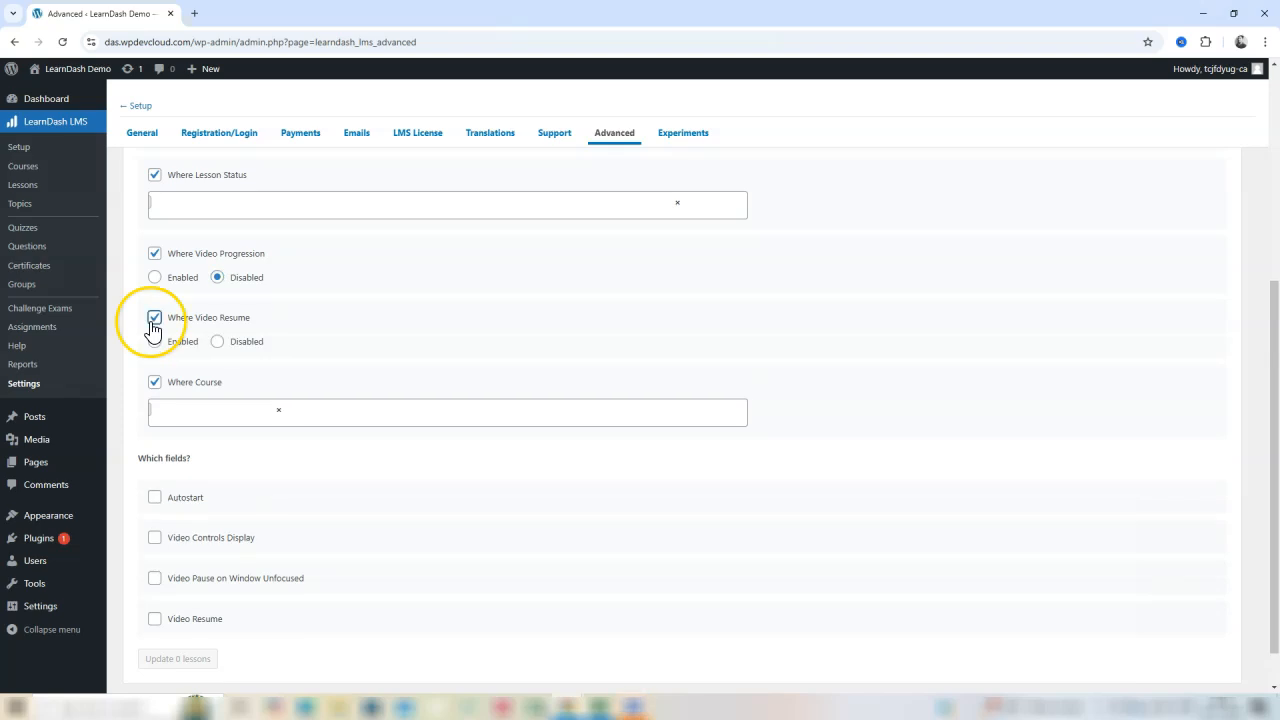
{"action": "left_click", "coordinate": [217, 341]}
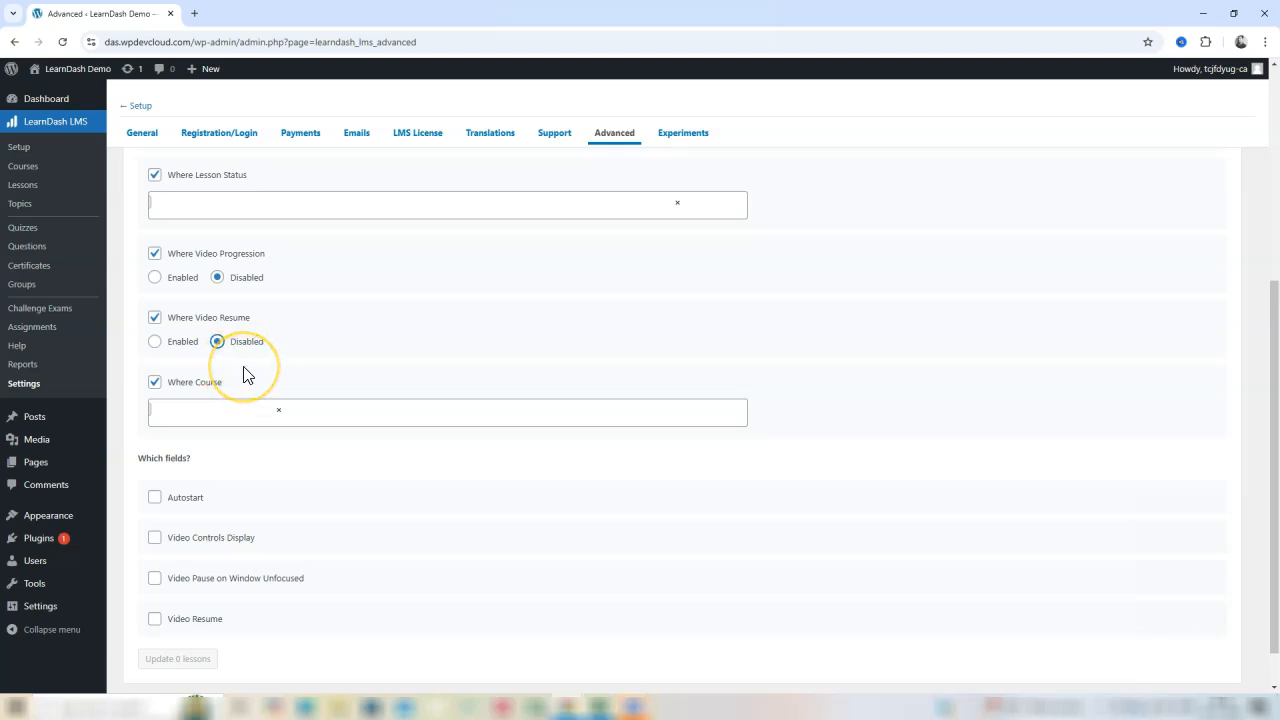
{"action": "scroll", "coordinate": [280, 540], "scroll_direction": "down", "scroll_amount": 1}
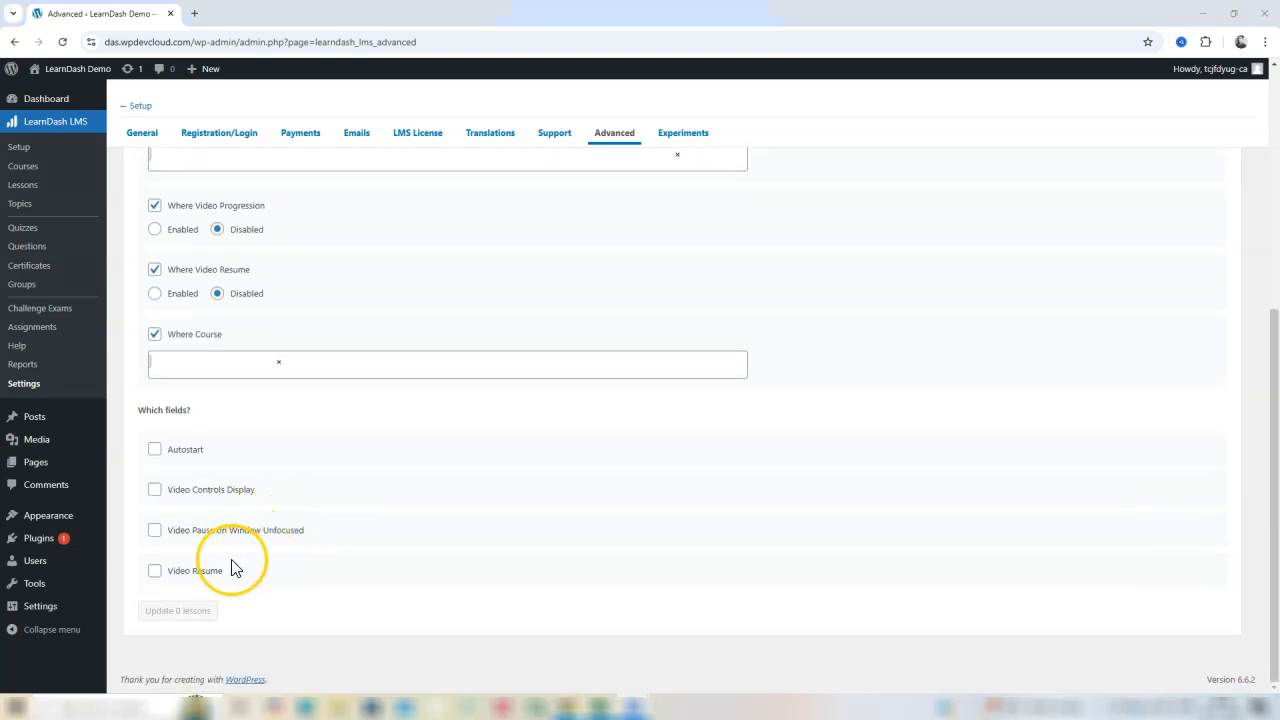
- Include Autostart and Video Controls Display in the lesson fields to update and turn both on
{"action": "left_click", "coordinate": [156, 492]}
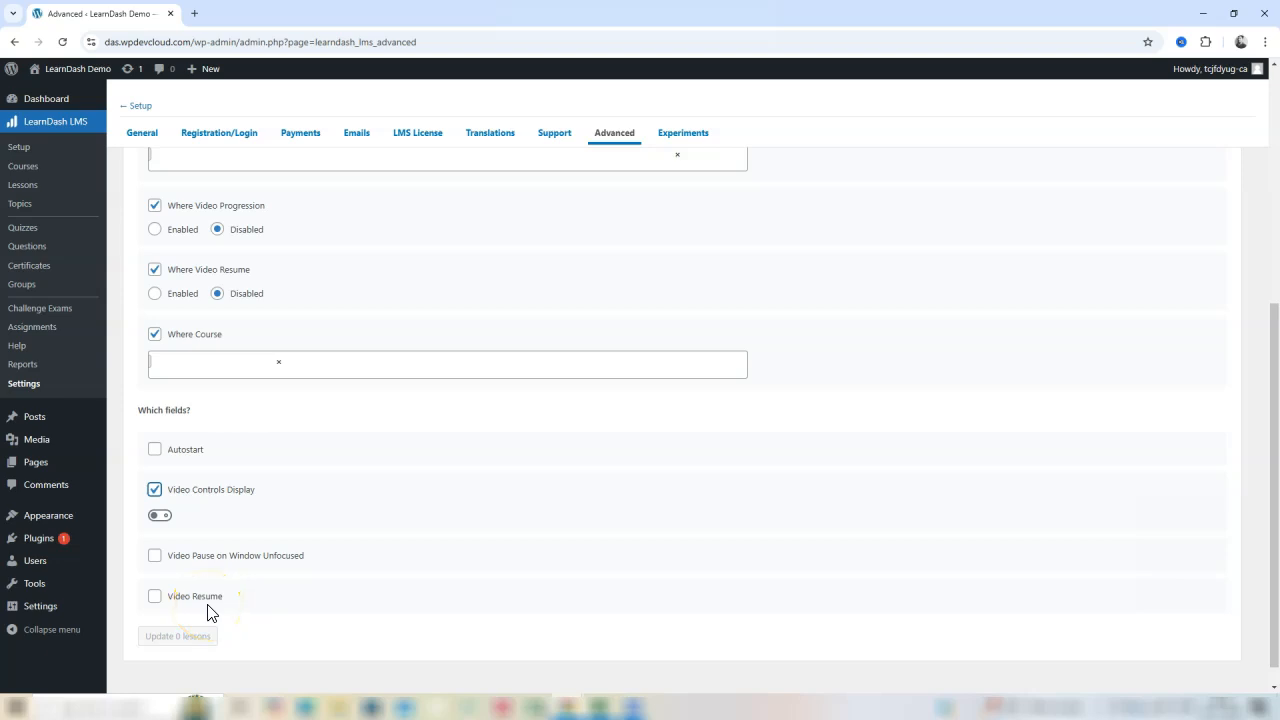
{"action": "left_click", "coordinate": [154, 453]}
{"action": "left_click", "coordinate": [160, 475]}
{"action": "left_click", "coordinate": [160, 542]}
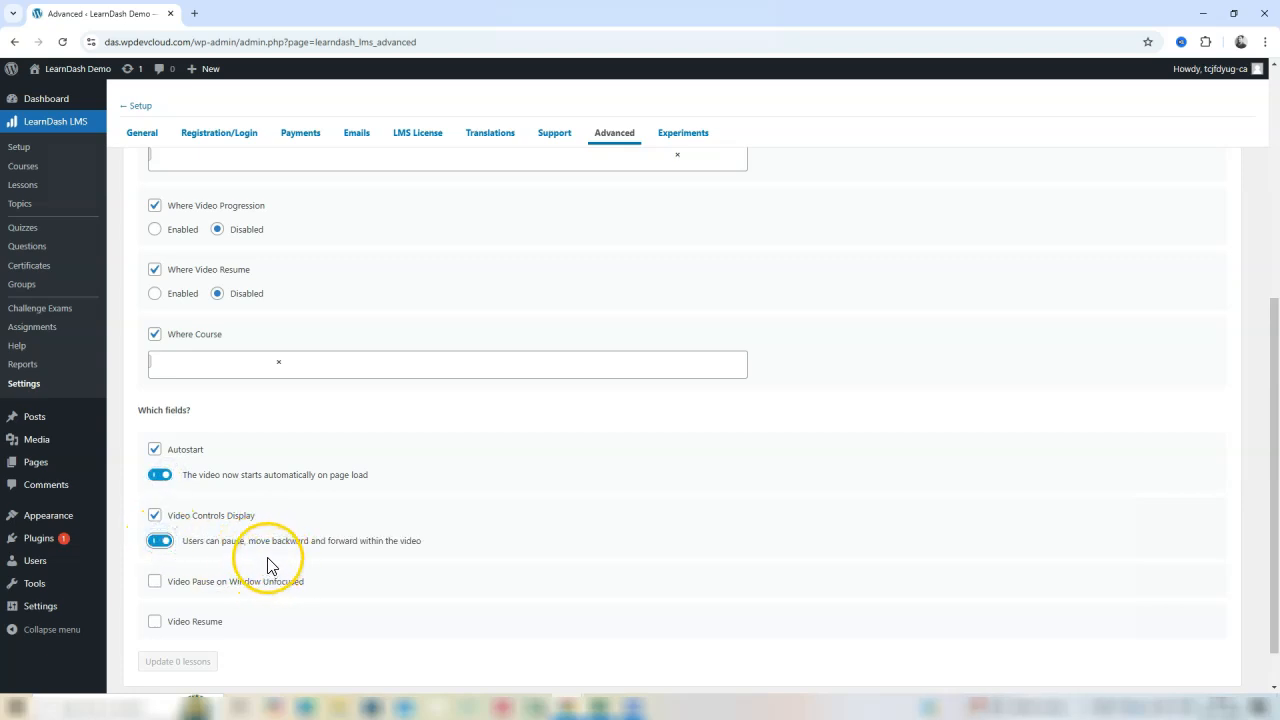
- Include Video Pause on Window Unfocused and Video Resume in the lesson fields to update and turn both on
{"action": "scroll", "coordinate": [200, 550], "scroll_direction": "down", "scroll_amount": 1}
{"action": "left_click", "coordinate": [154, 530]}
{"action": "left_click", "coordinate": [160, 557]}
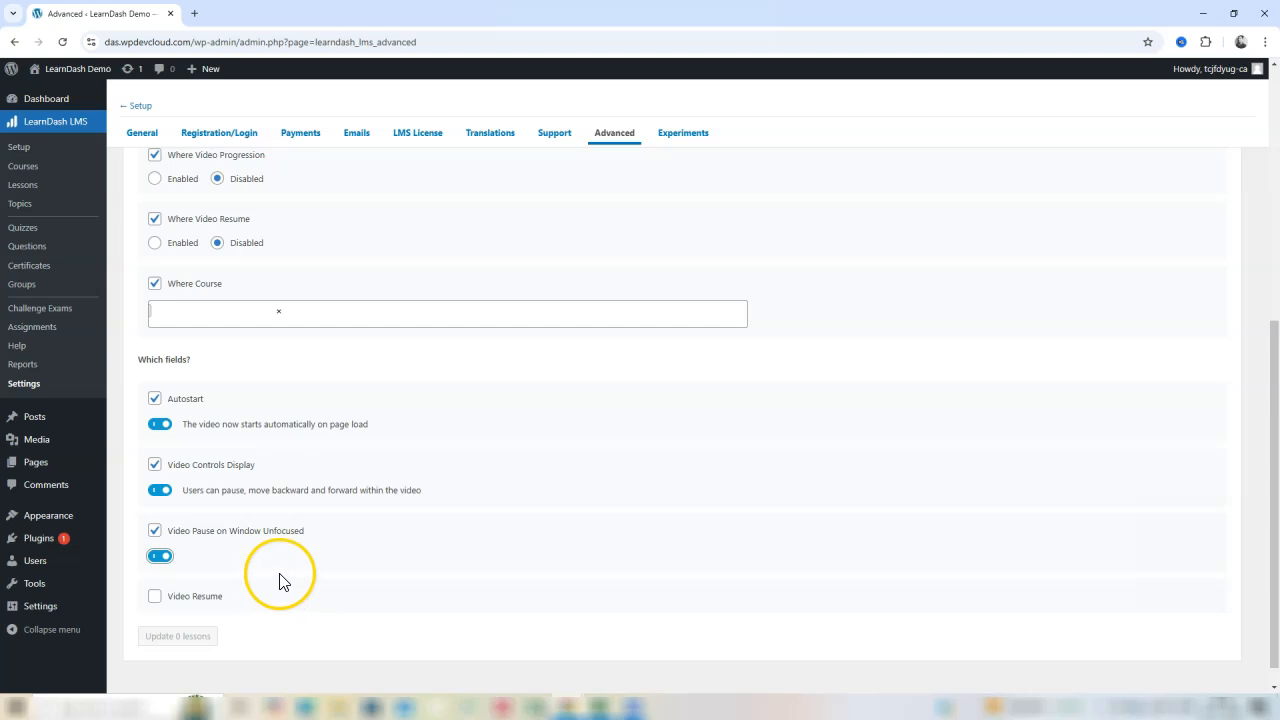
{"action": "left_click", "coordinate": [154, 531]}
{"action": "left_click", "coordinate": [154, 531]}
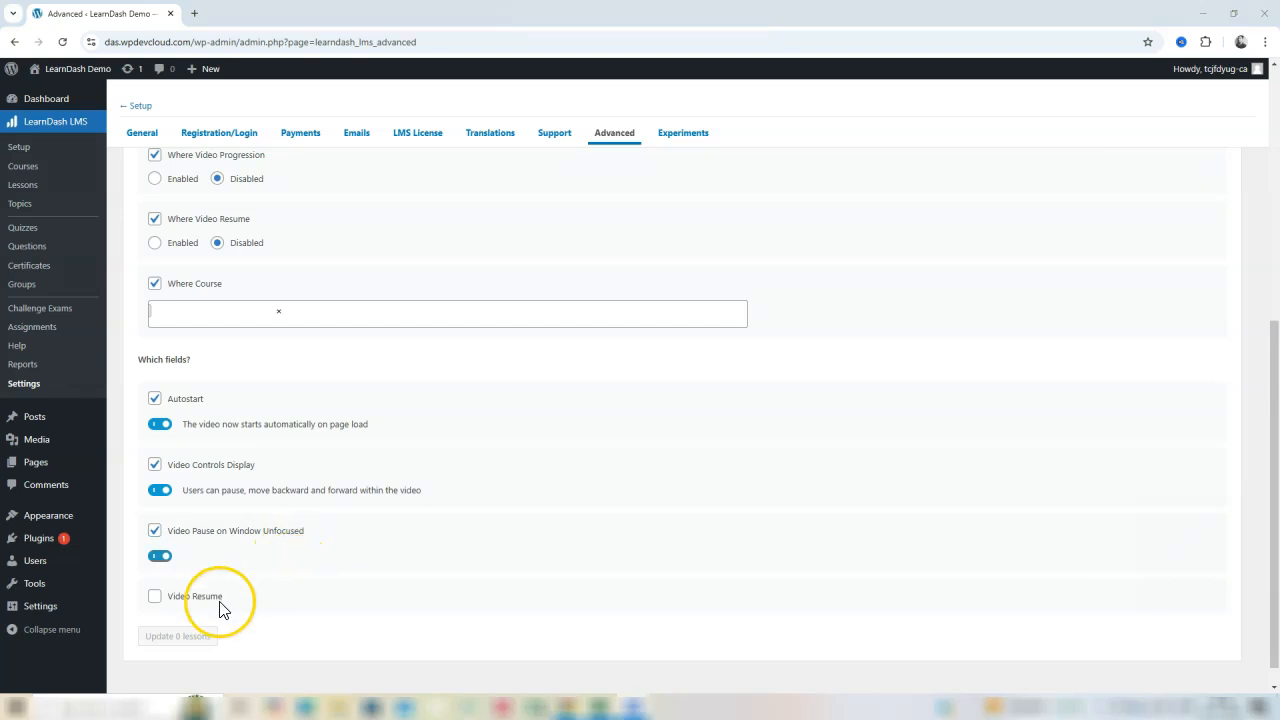
{"action": "left_click", "coordinate": [157, 598]}
{"action": "scroll", "coordinate": [266, 606], "scroll_direction": "down", "scroll_amount": 1}
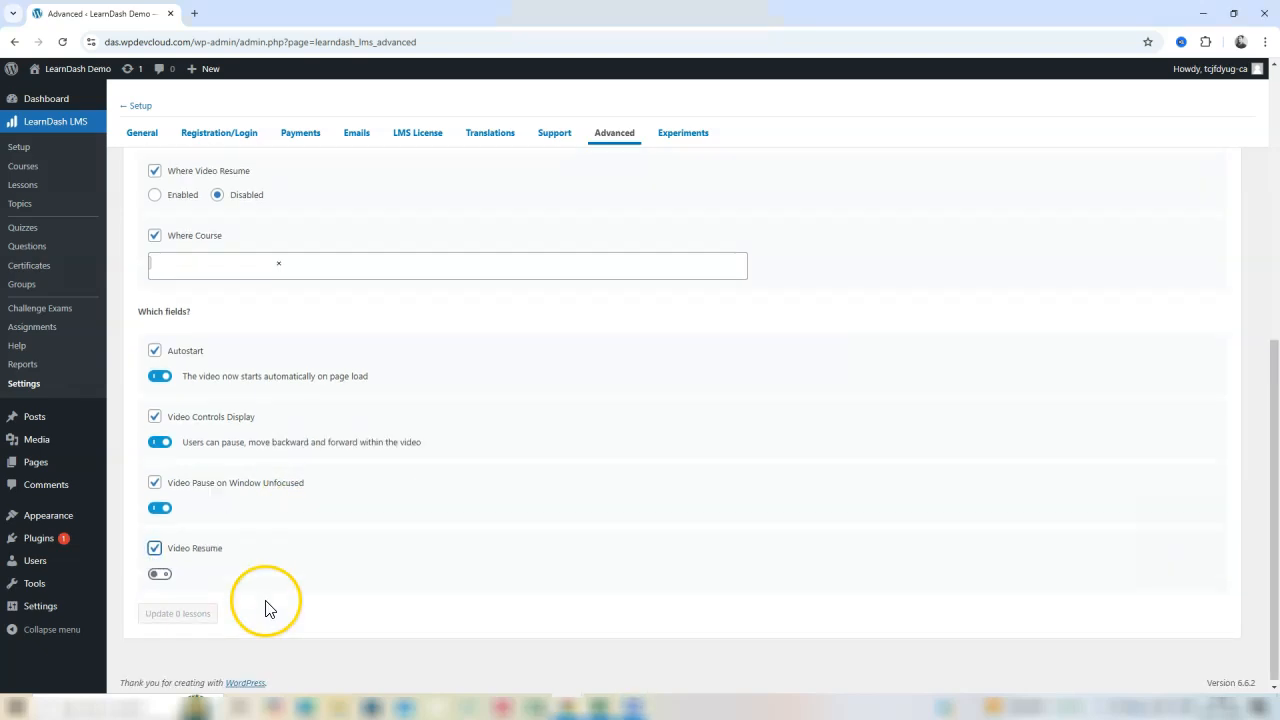
{"action": "left_click", "coordinate": [162, 574]}
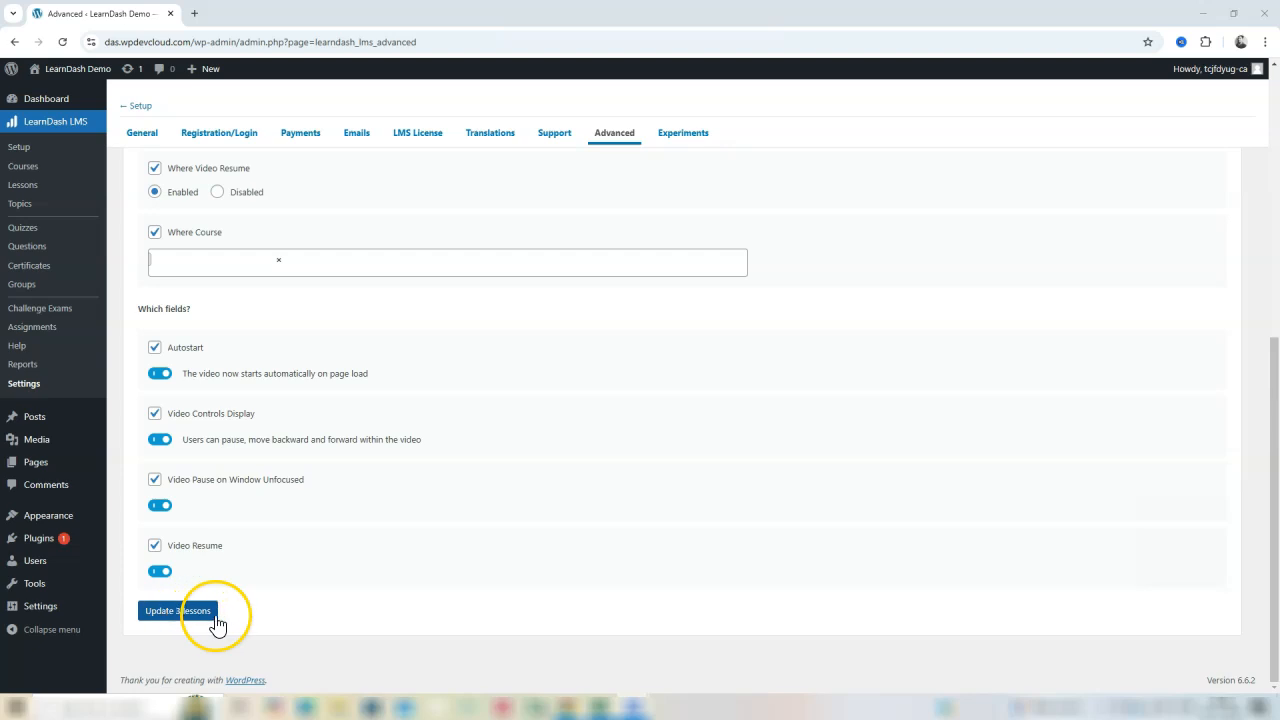
{"action": "left_click", "coordinate": [157, 622]}
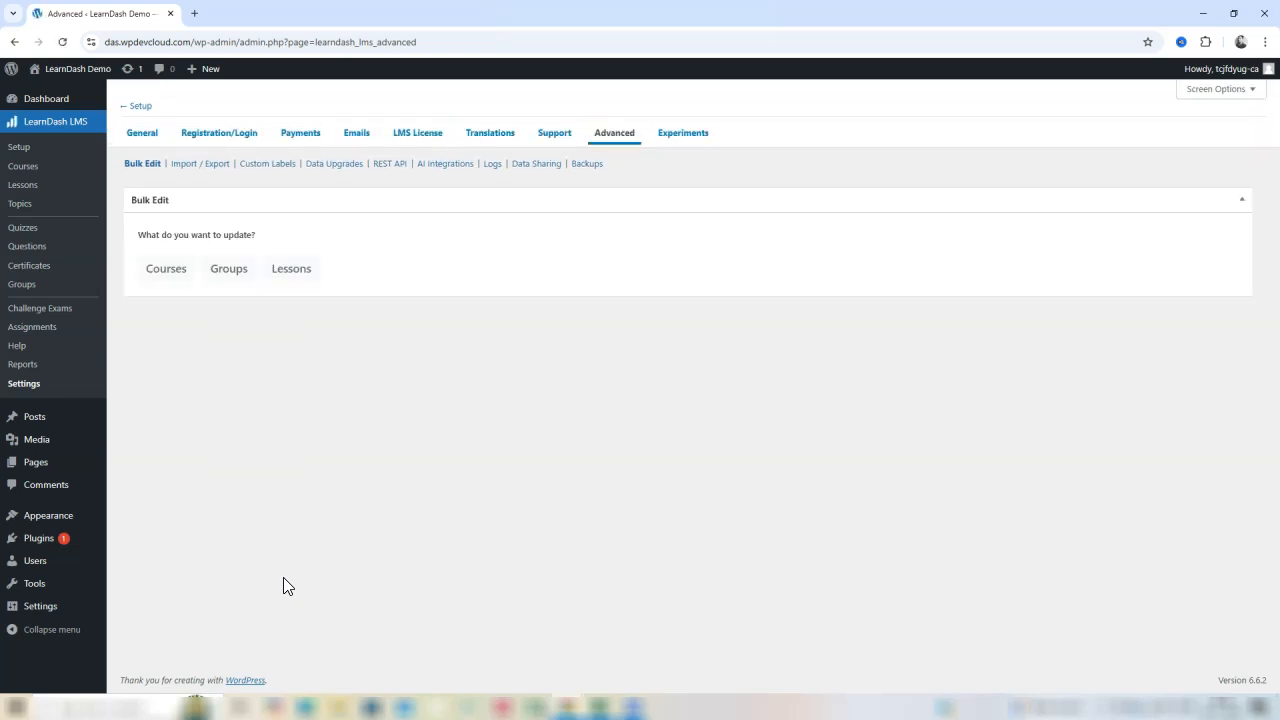
- Switch the bulk edit to lessons and filter by the lessons Downloading Power BI, Dashboard Design Framework and How the Internet Works
{"action": "left_click", "coordinate": [290, 272]}
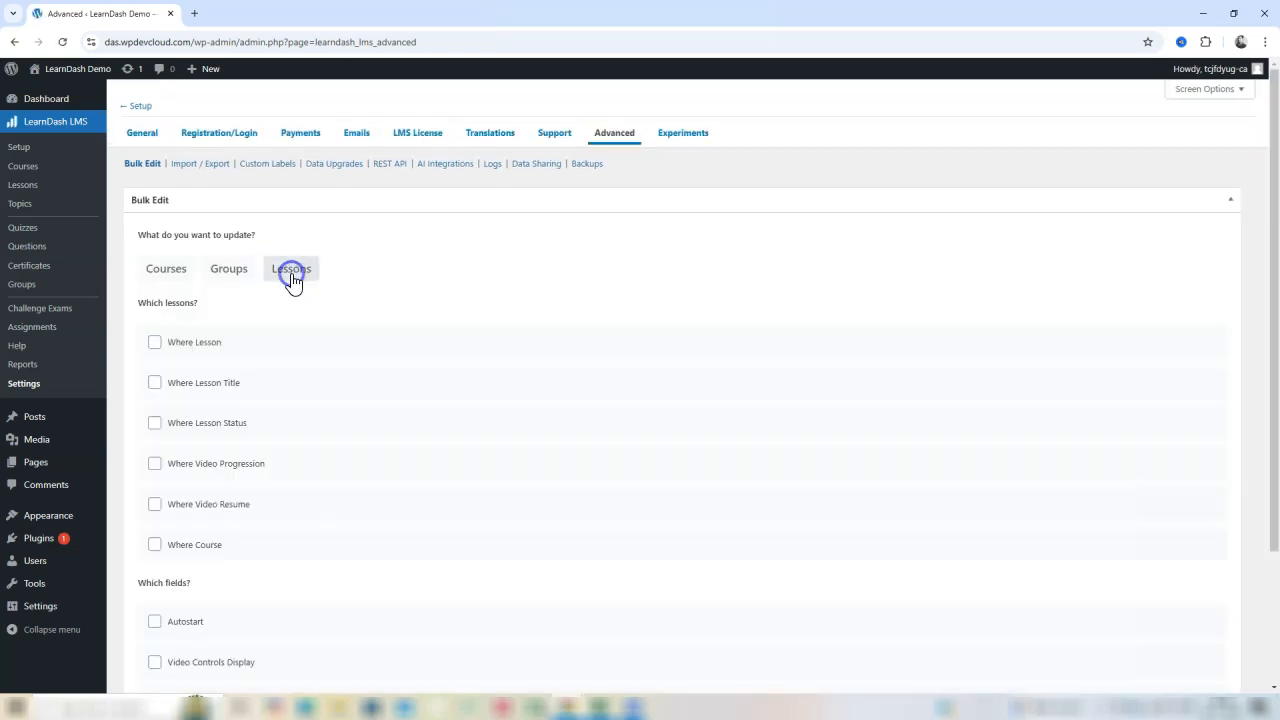
{"action": "left_click", "coordinate": [154, 343]}
{"action": "left_click", "coordinate": [189, 372]}
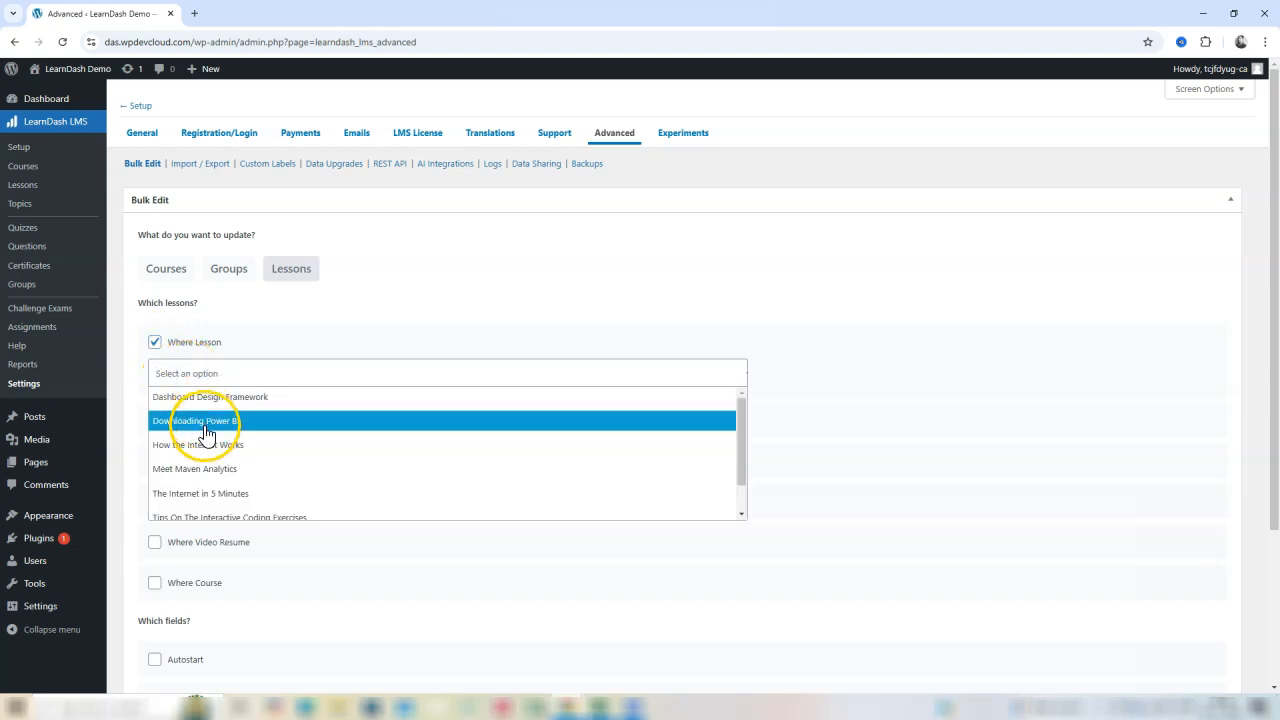
{"action": "left_click", "coordinate": [205, 427]}
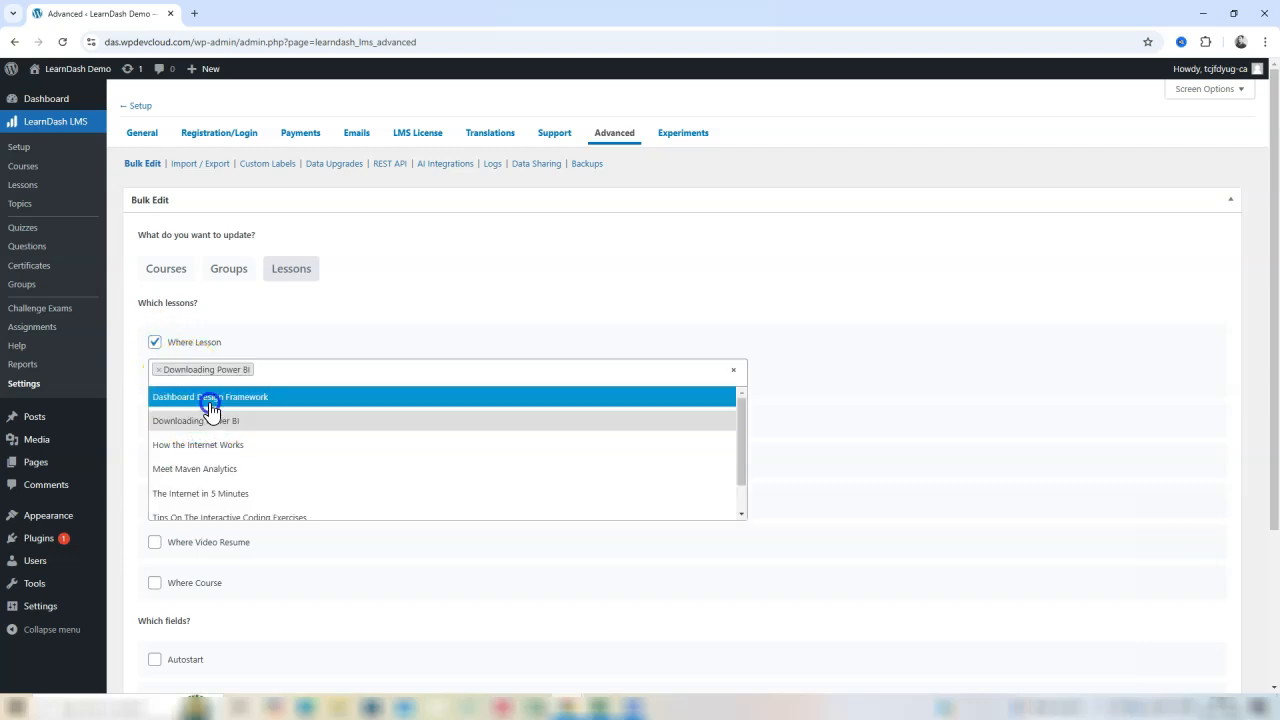
{"action": "left_click", "coordinate": [210, 400]}
{"action": "left_click", "coordinate": [209, 443]}
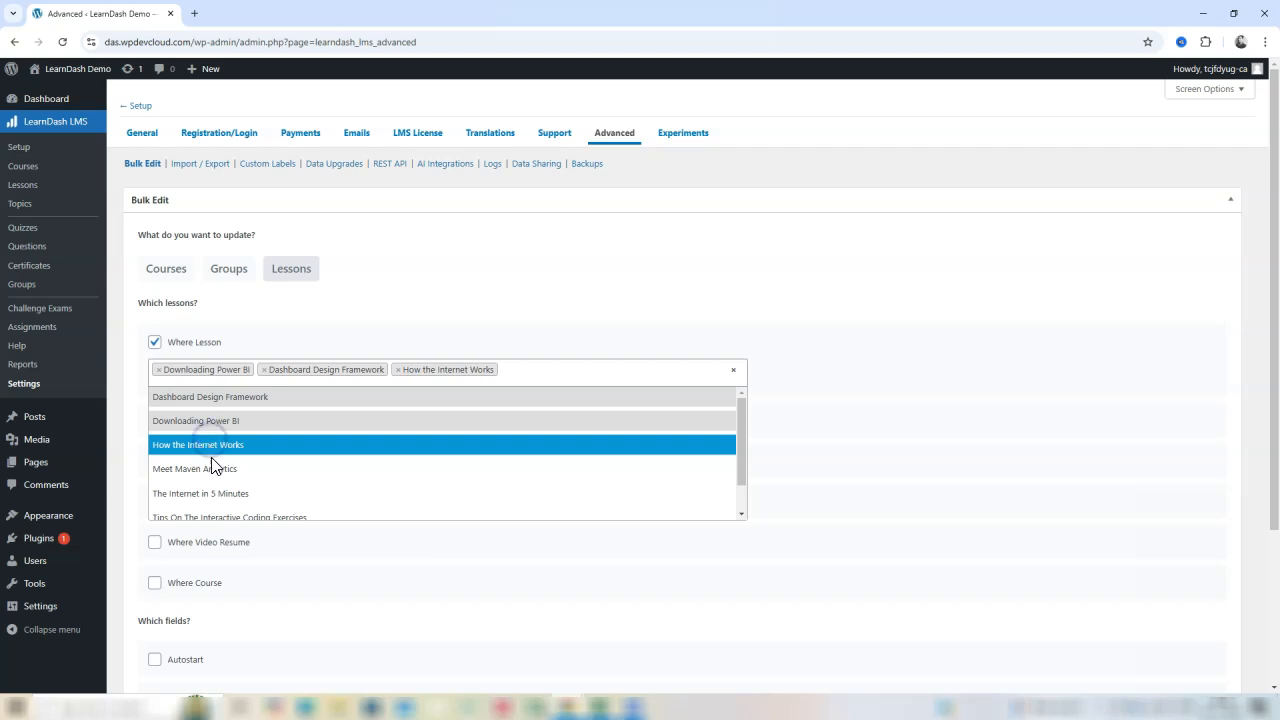
- Add Meet Maven Analytics, The Internet in 5 Minutes, Tips On The Interactive Coding Exercises and Types of Data Connectors to the lesson filter
{"action": "left_click", "coordinate": [212, 469]}
{"action": "left_click", "coordinate": [210, 495]}
{"action": "left_click", "coordinate": [214, 518]}
{"action": "scroll", "coordinate": [237, 491], "scroll_direction": "down", "scroll_amount": 1}
{"action": "left_click", "coordinate": [228, 525]}
{"action": "scroll", "coordinate": [290, 555], "scroll_direction": "down", "scroll_amount": 1}
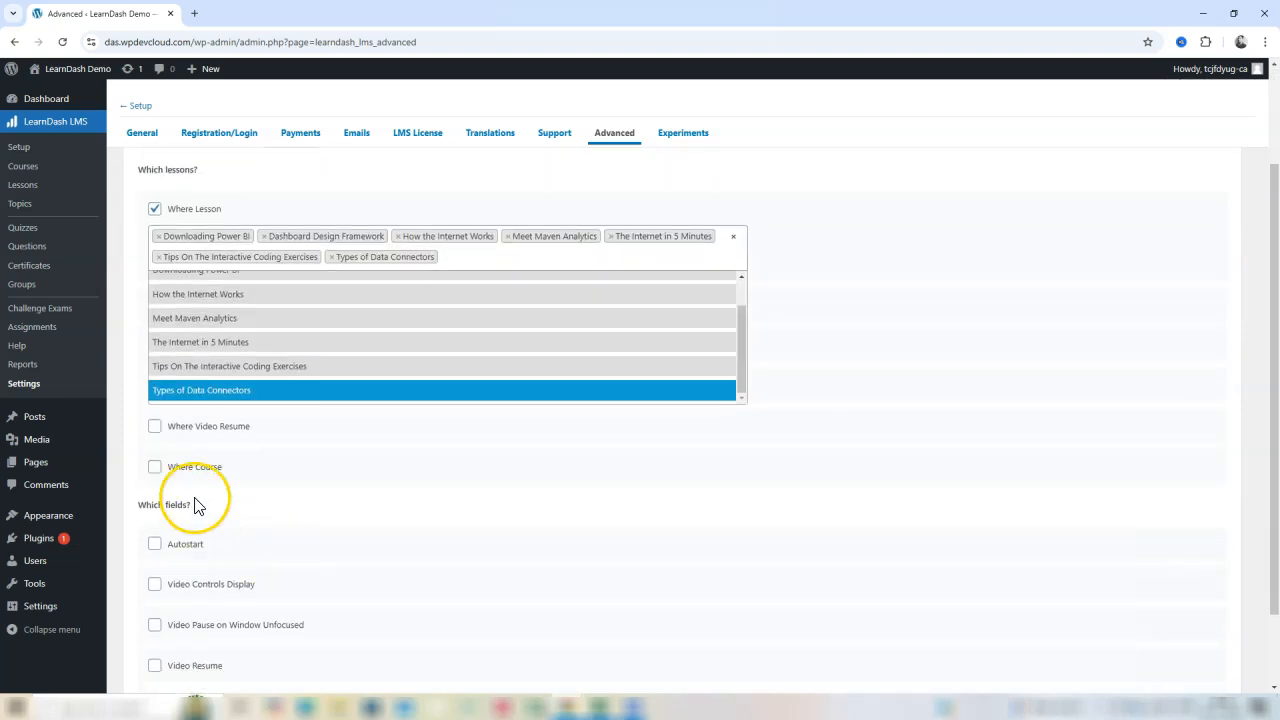
{"action": "left_click", "coordinate": [343, 504]}
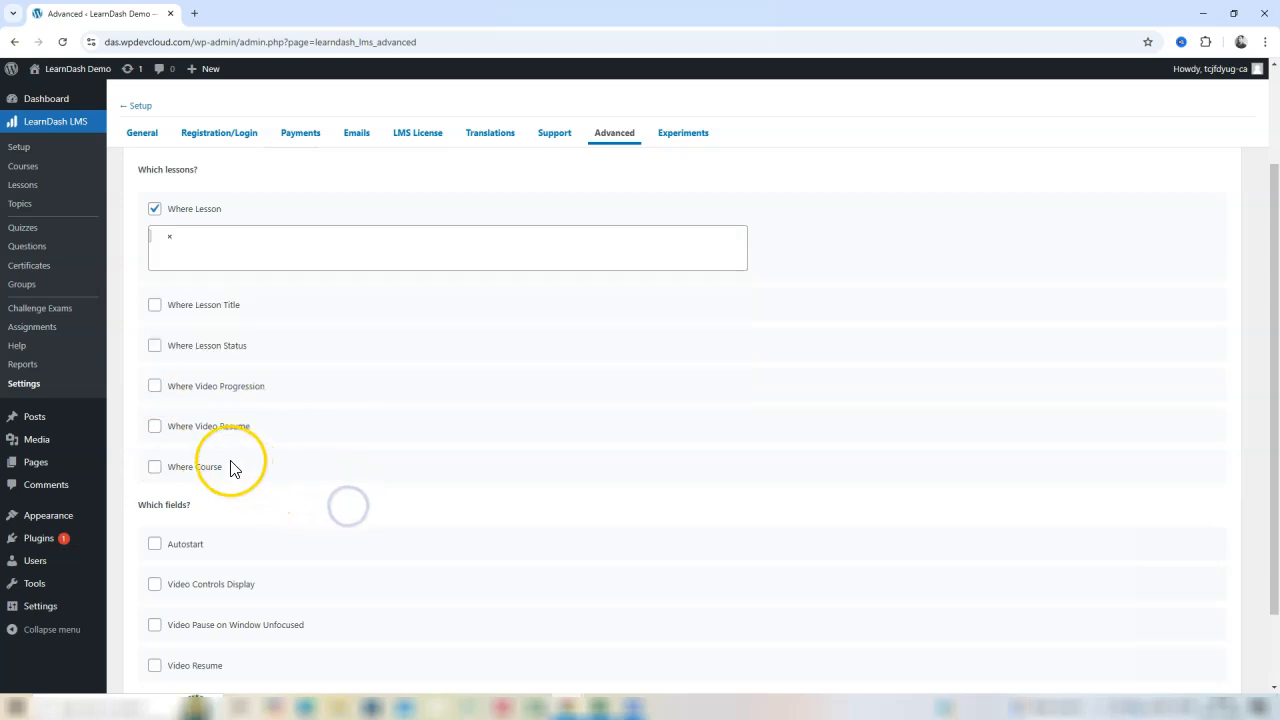
- Enable the Where Lesson Status filter and choose a lesson status for it
{"action": "left_click", "coordinate": [154, 346]}
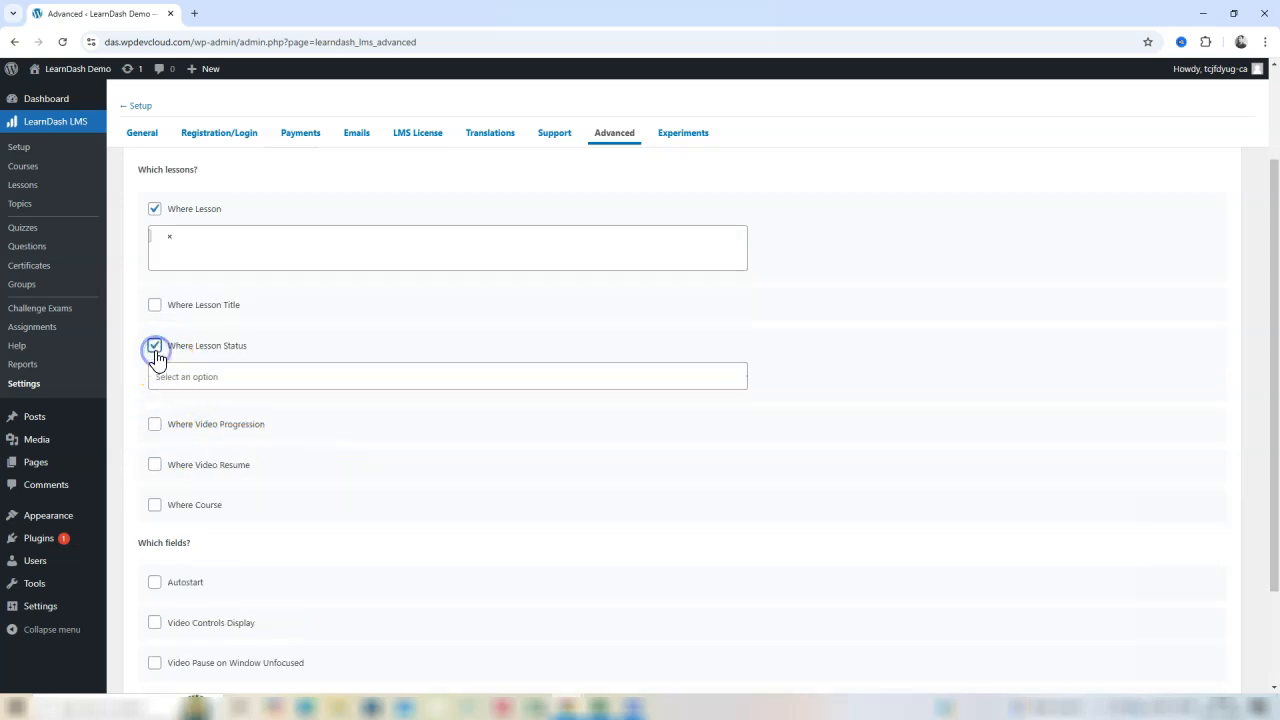
{"action": "left_click", "coordinate": [171, 376]}
{"action": "left_click", "coordinate": [199, 425]}
- Select Autostart, Video Controls Display, Video Pause on Window Unfocused and Video Resume as the fields to update and turn all four on
{"action": "scroll", "coordinate": [251, 574], "scroll_direction": "down", "scroll_amount": 2}
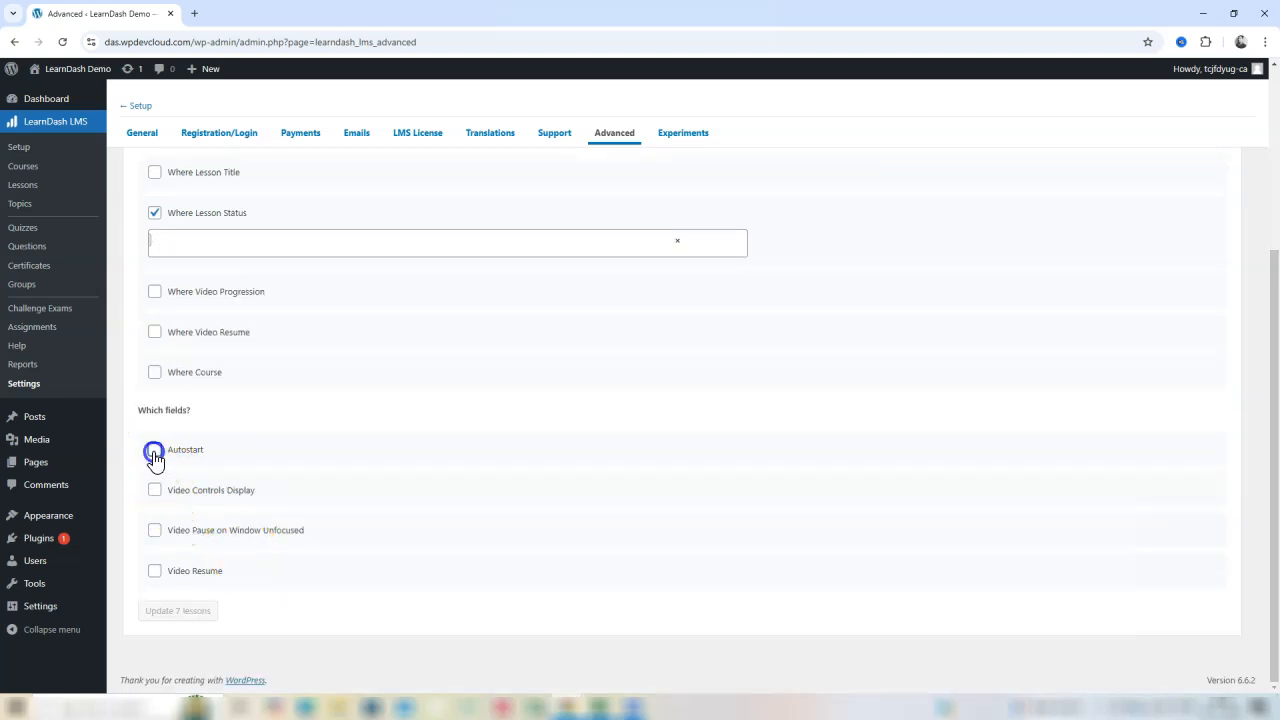
{"action": "left_click", "coordinate": [154, 449]}
{"action": "left_click", "coordinate": [155, 515]}
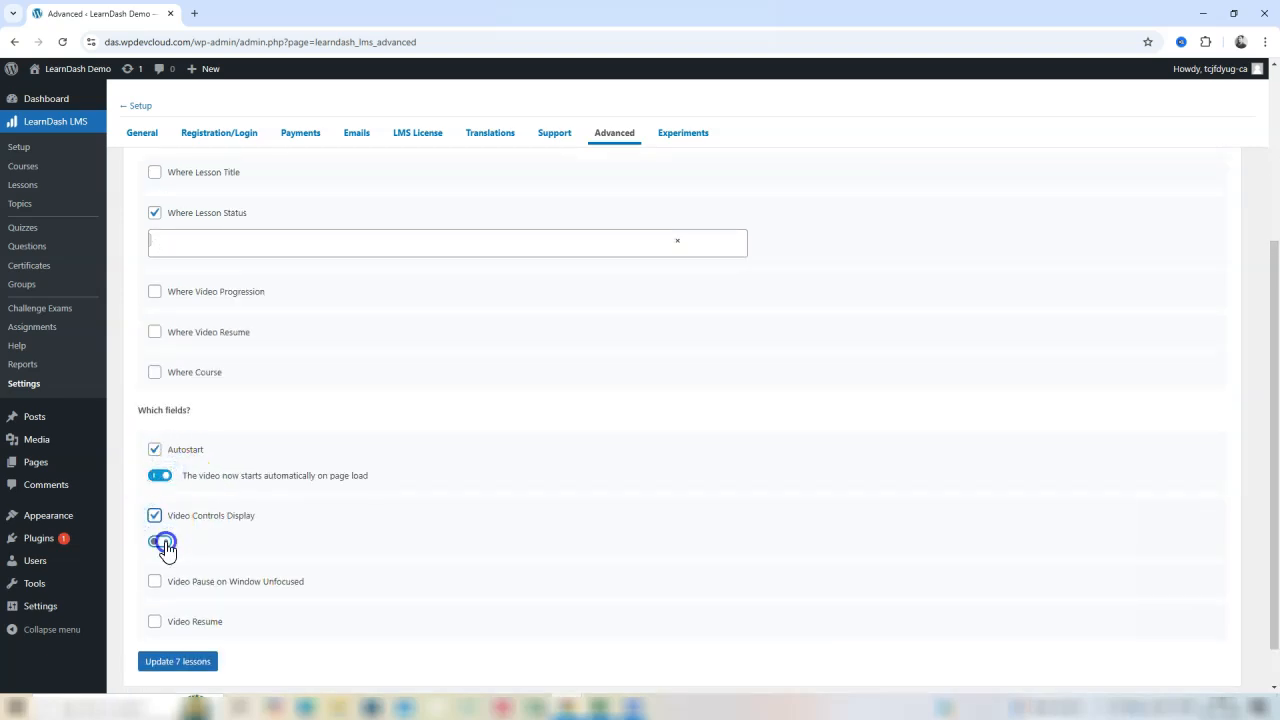
{"action": "left_click", "coordinate": [155, 581]}
{"action": "left_click", "coordinate": [155, 647]}
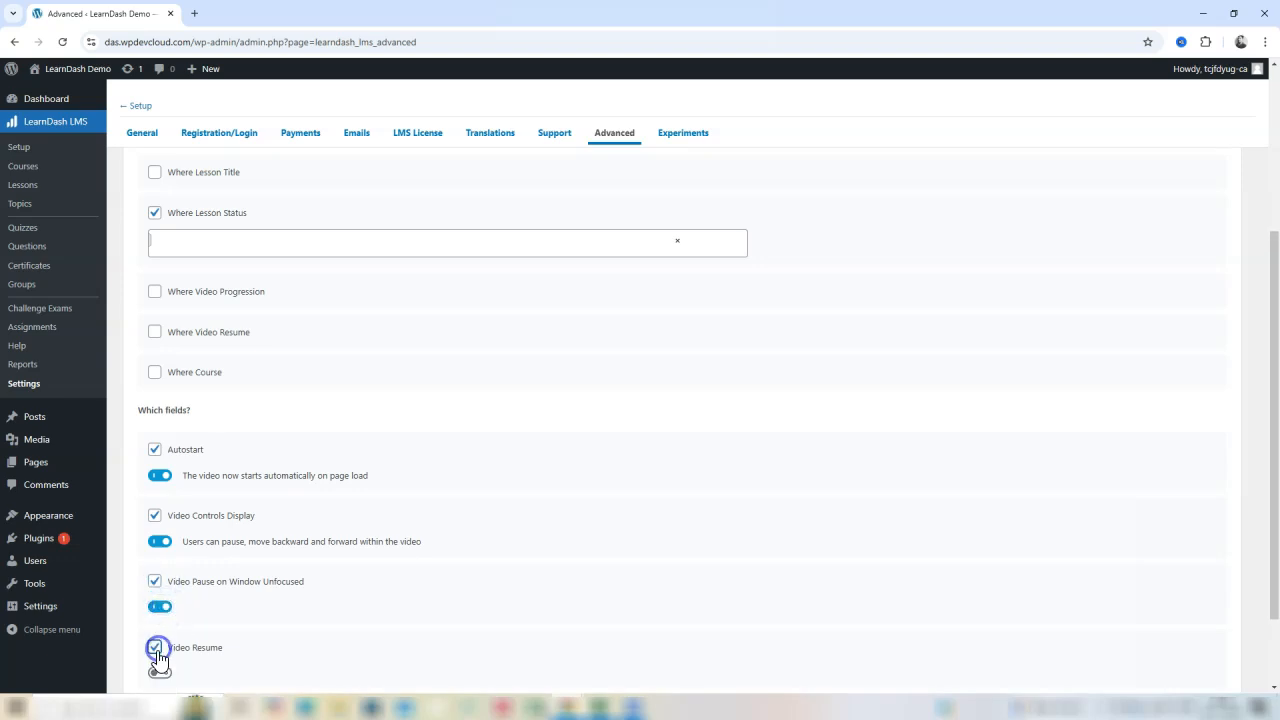
{"action": "scroll", "coordinate": [300, 620], "scroll_direction": "down", "scroll_amount": 1}
- Run the bulk update of the selected lessons and acknowledge the processing message
{"action": "left_click", "coordinate": [190, 611]}
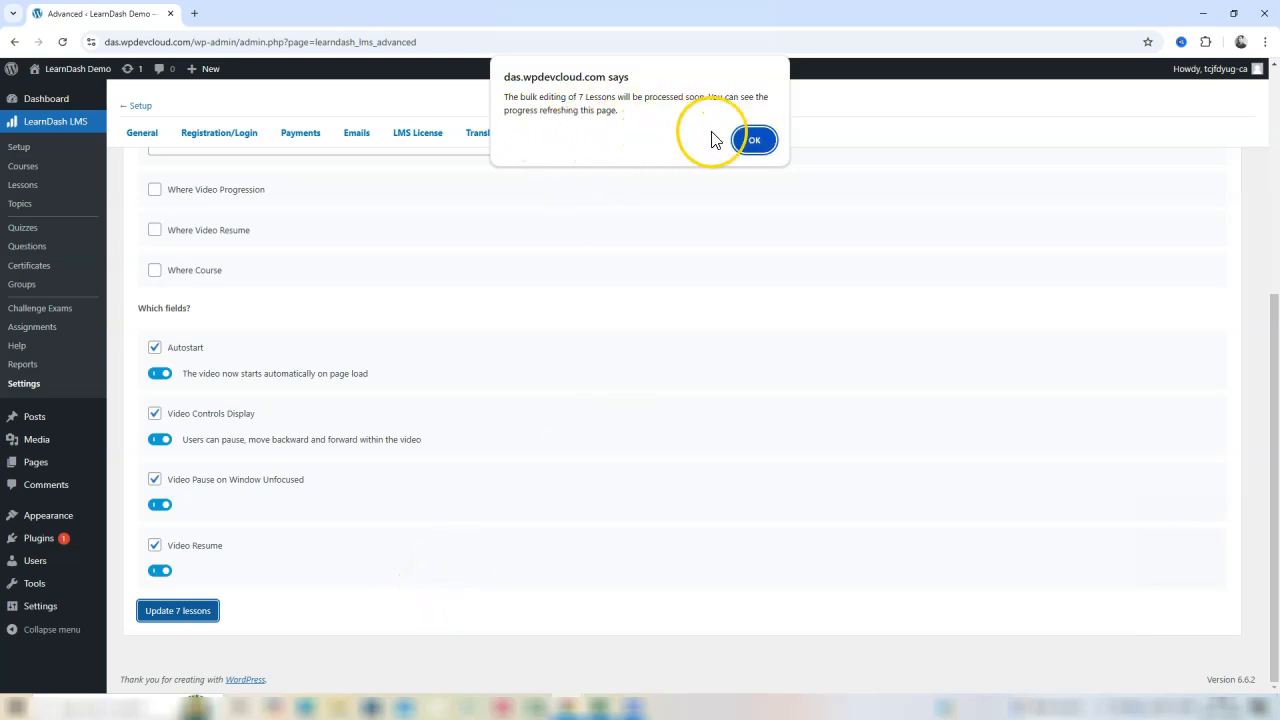
{"action": "left_click", "coordinate": [755, 141]}
{"action": "scroll", "coordinate": [522, 334], "scroll_direction": "up", "scroll_amount": 4}
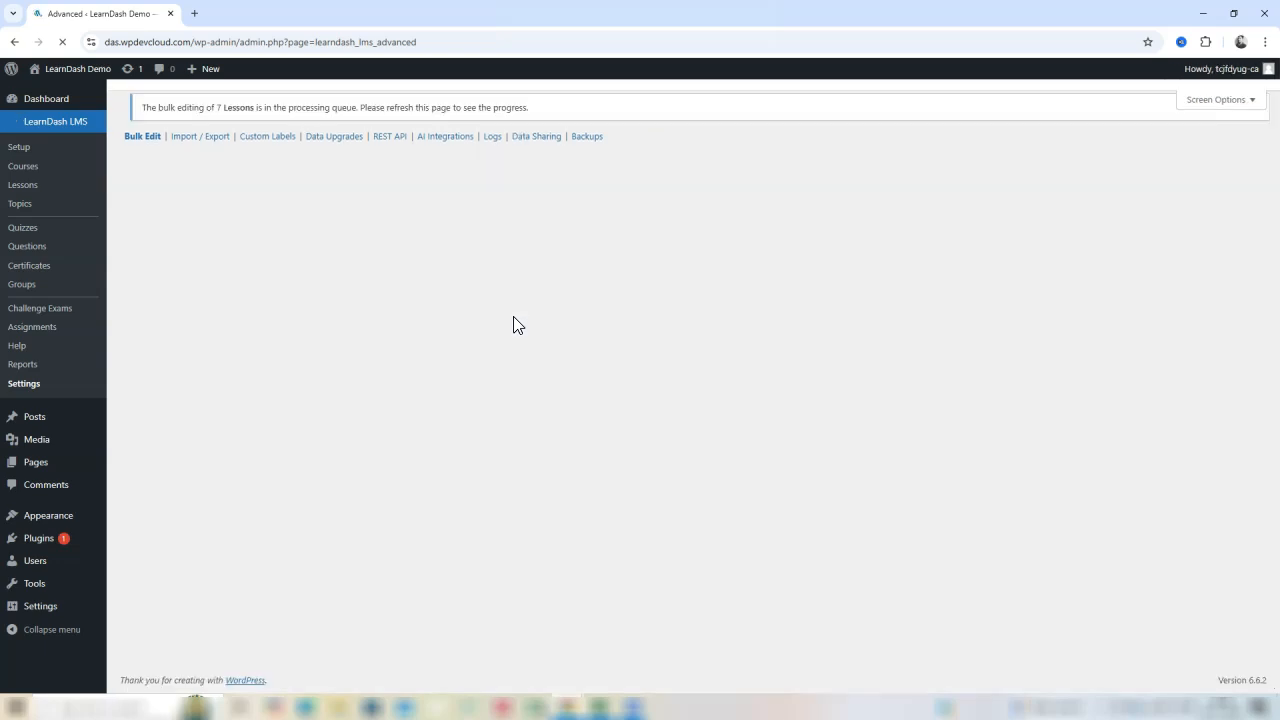
- Examine the status notice for the lessons bulk edit
{"action": "left_click_drag", "start_coordinate": [134, 197], "coordinate": [334, 198]}
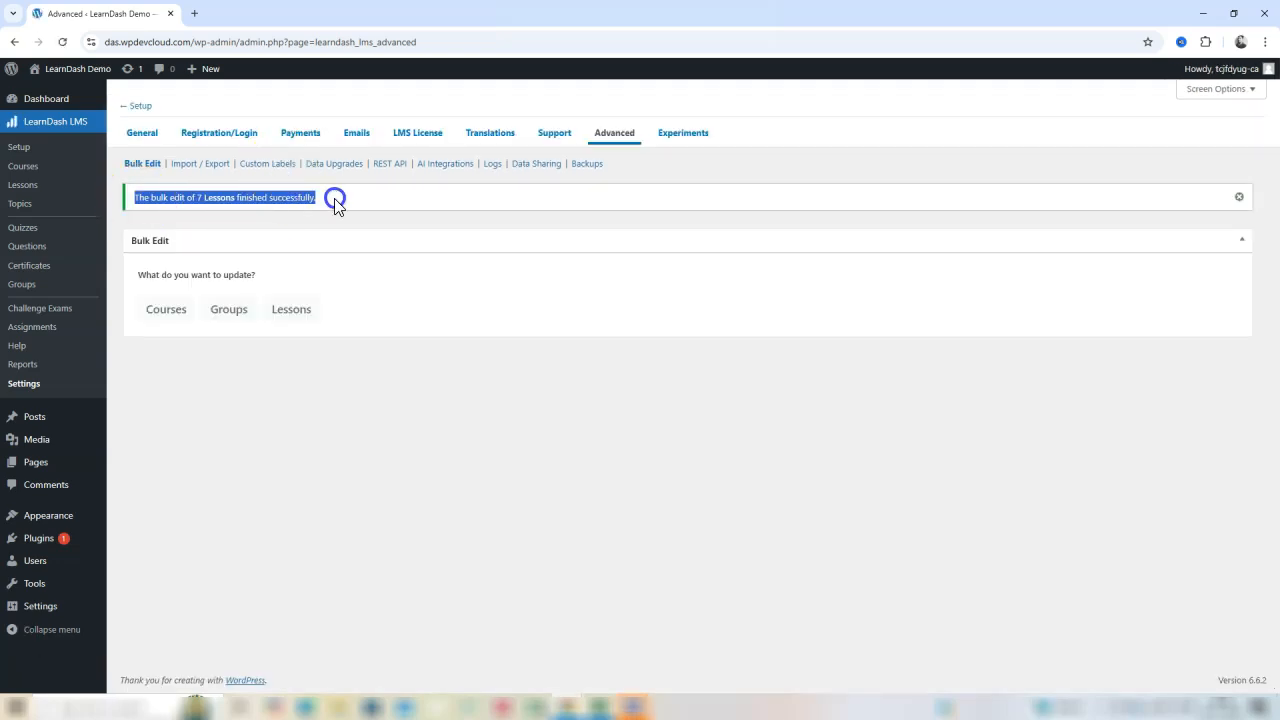
{"action": "left_click", "coordinate": [334, 200]}
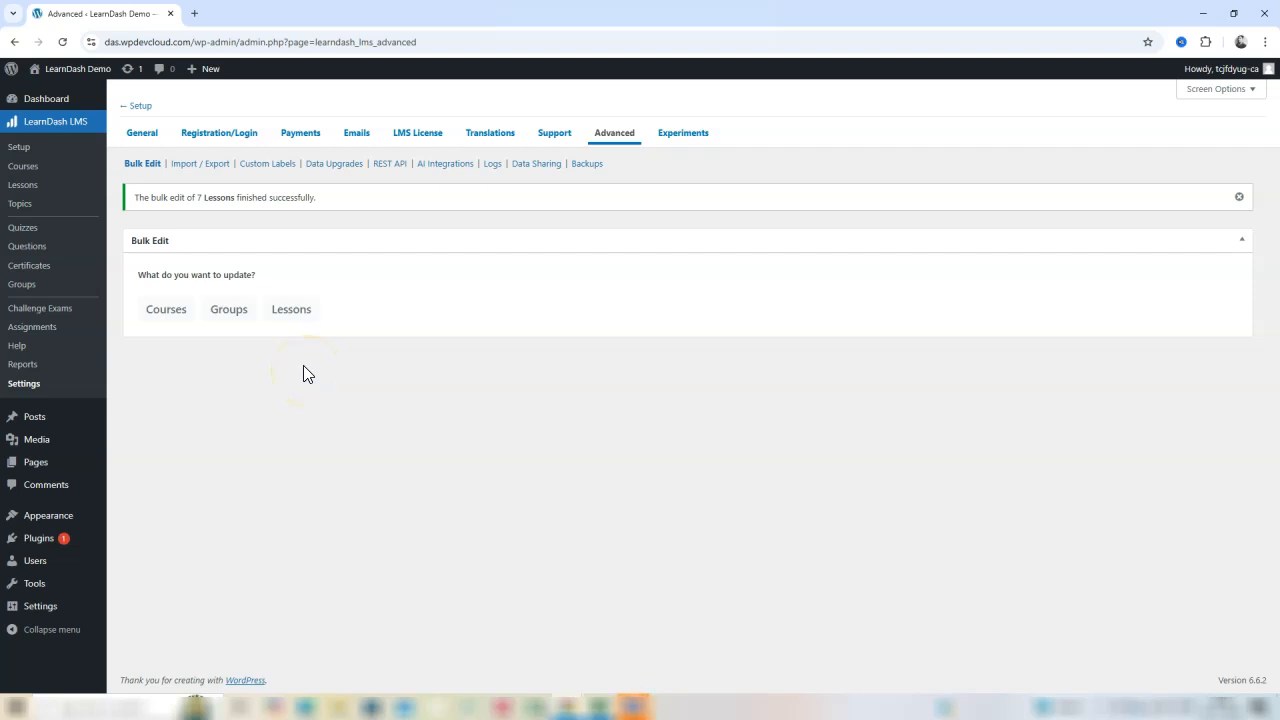
{"action": "left_click", "coordinate": [381, 413]}
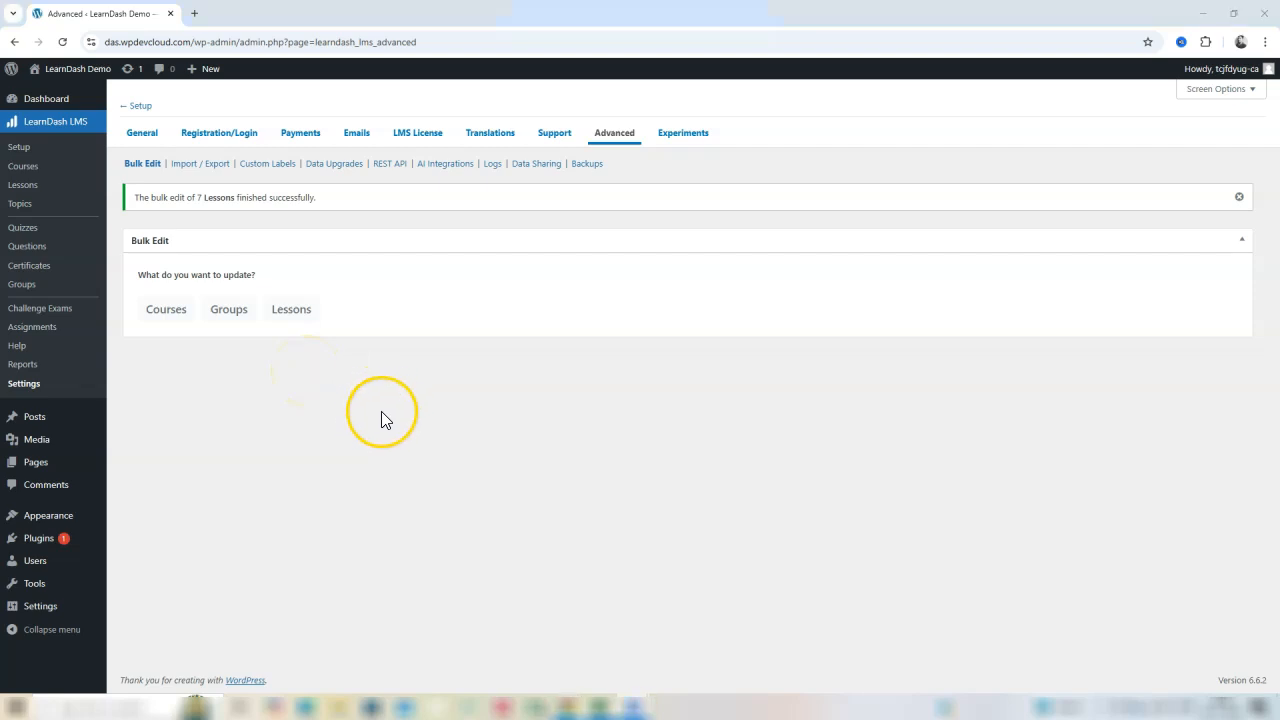